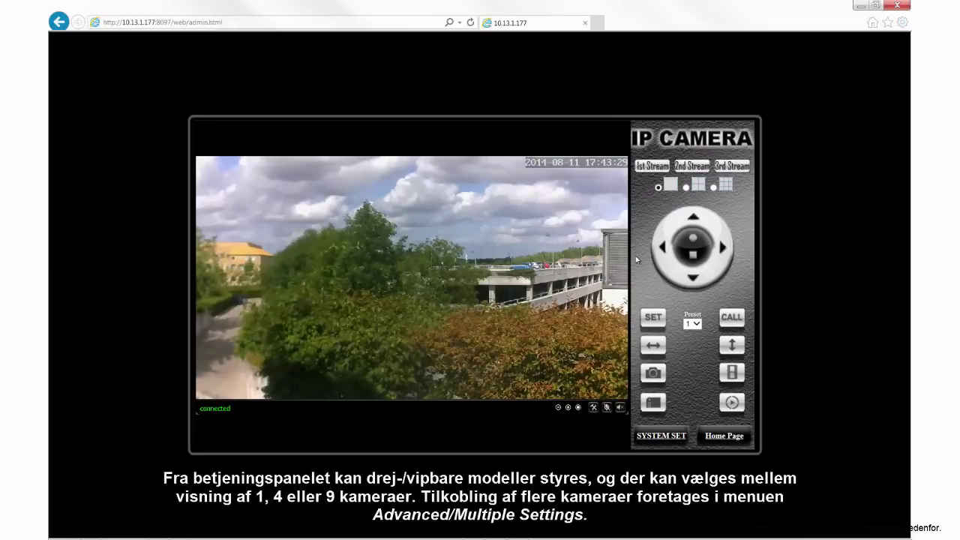
Pan the camera to the right, then tilt it one way and back the other
{"action": "left_click", "coordinate": [710, 248]}
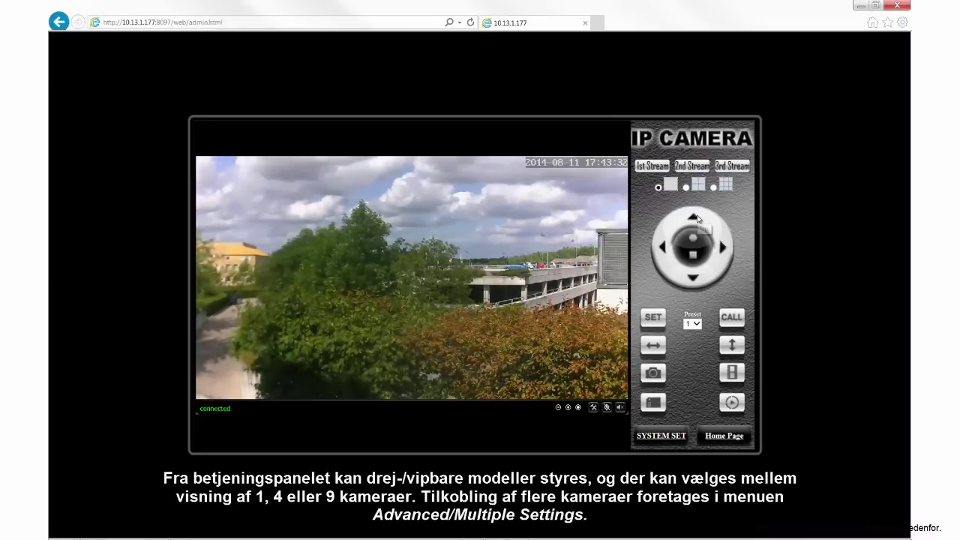
{"action": "left_click", "coordinate": [694, 217]}
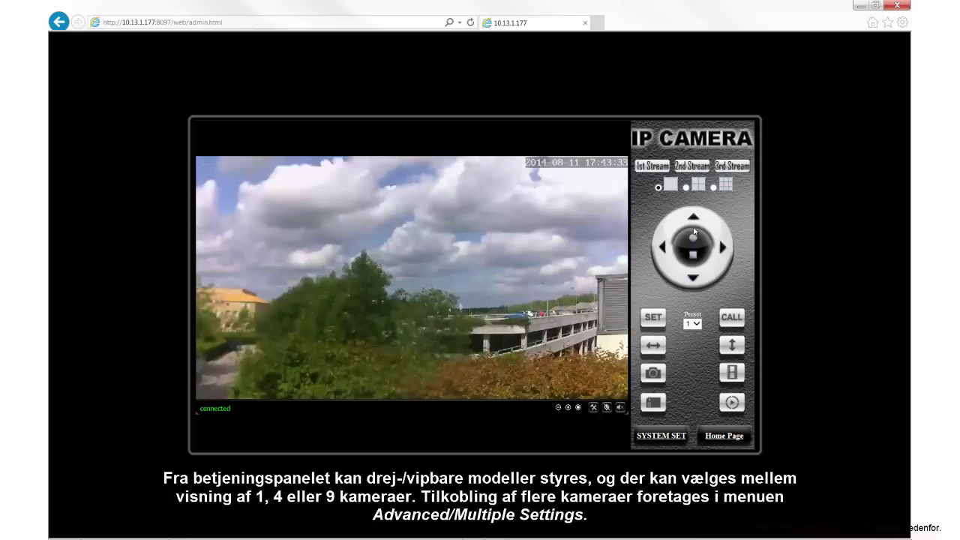
{"action": "left_click", "coordinate": [693, 277]}
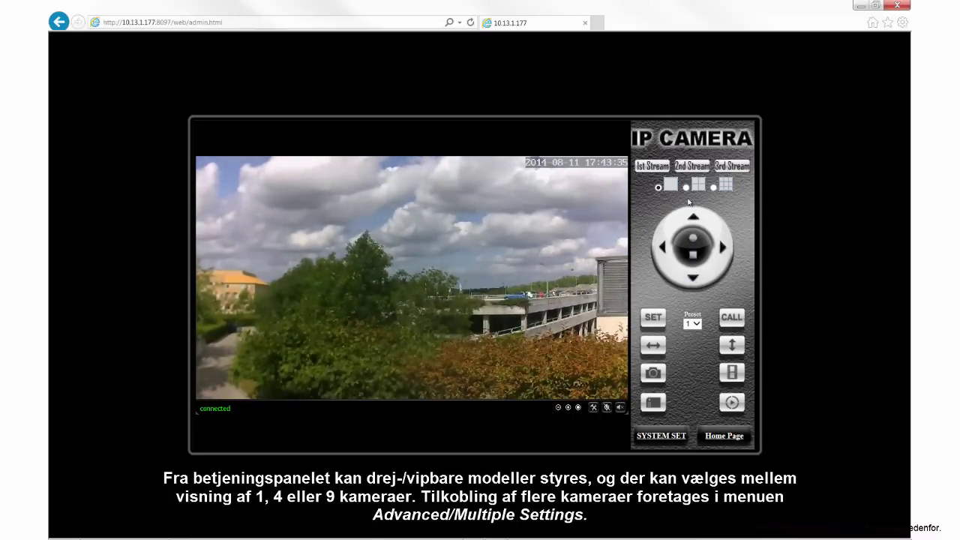
Try the four- and nine-camera layouts, then return to the single-camera view
{"action": "left_click", "coordinate": [688, 189]}
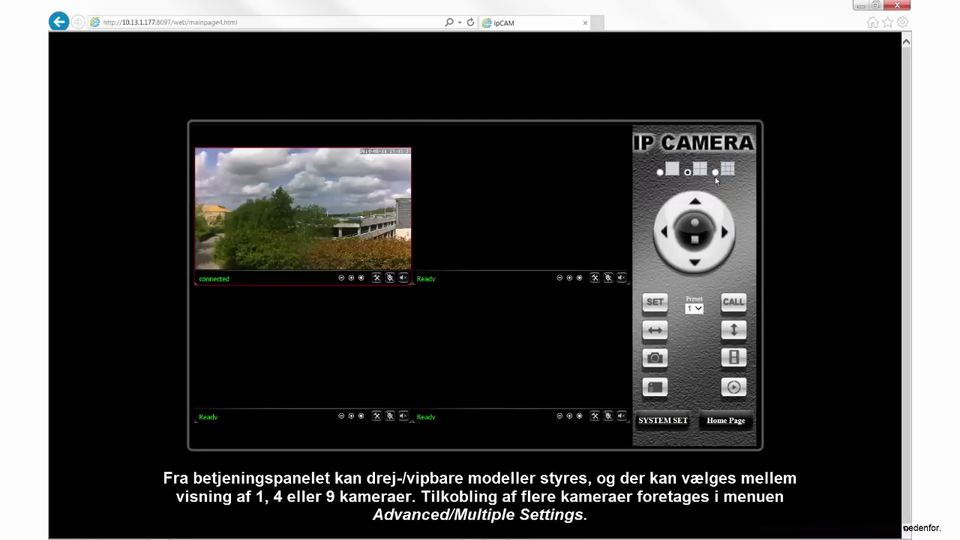
{"action": "left_click", "coordinate": [716, 173]}
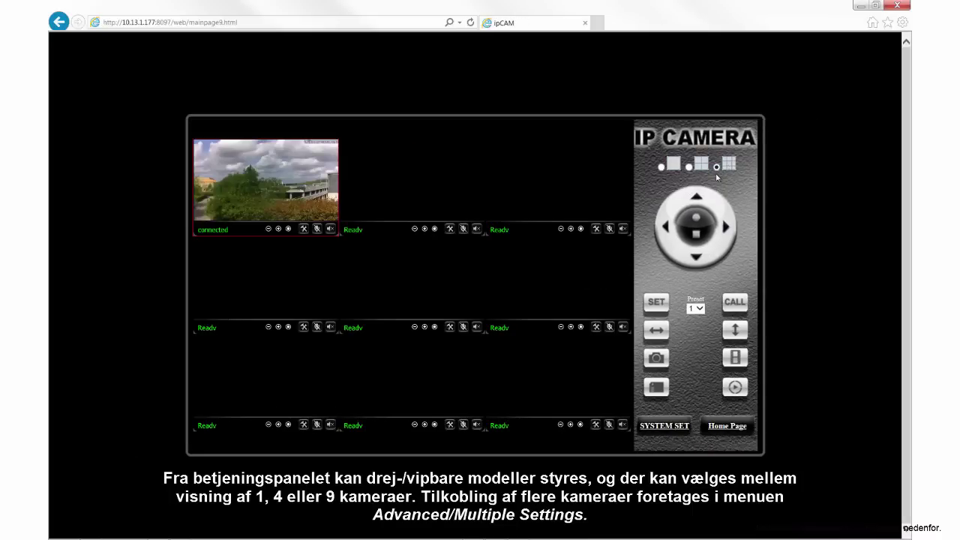
{"action": "left_click", "coordinate": [661, 167]}
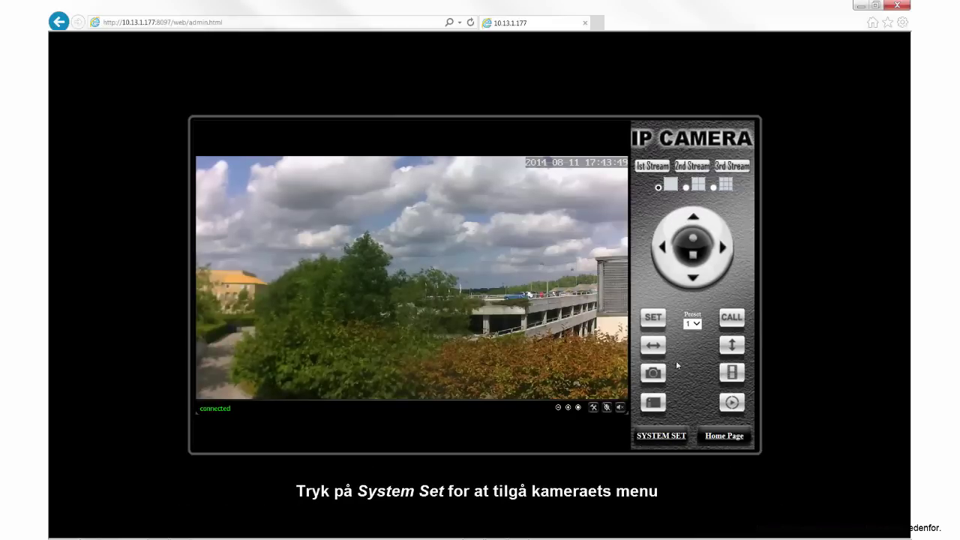
Enable motion-detection Windows 1 through 4 on the Alarm > Motion Detection page
{"action": "left_click", "coordinate": [671, 438]}
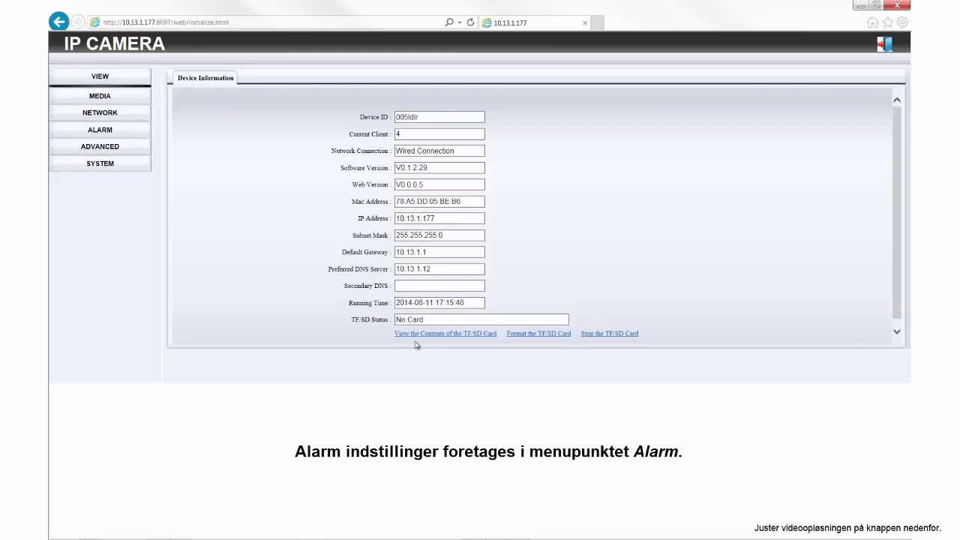
{"action": "left_click", "coordinate": [101, 131]}
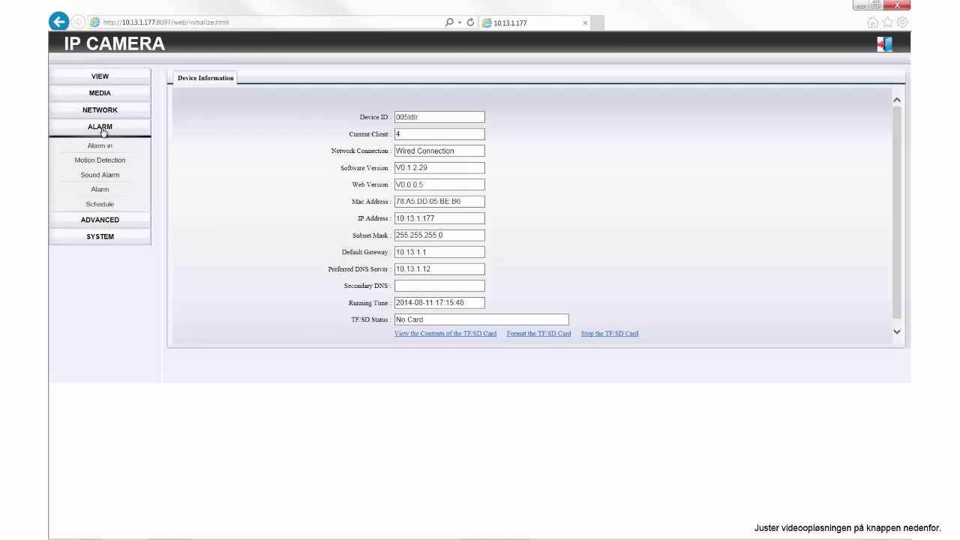
{"action": "left_click", "coordinate": [107, 164]}
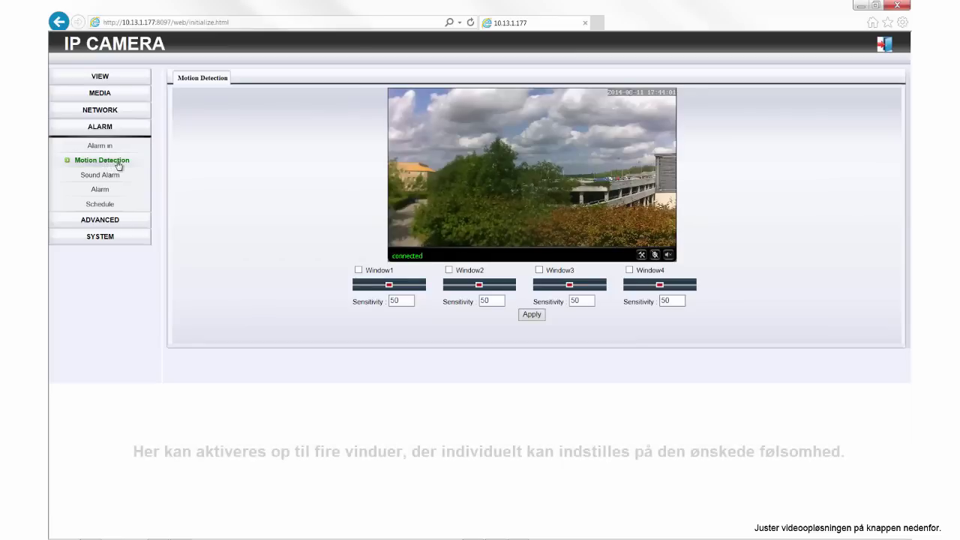
{"action": "left_click", "coordinate": [359, 271]}
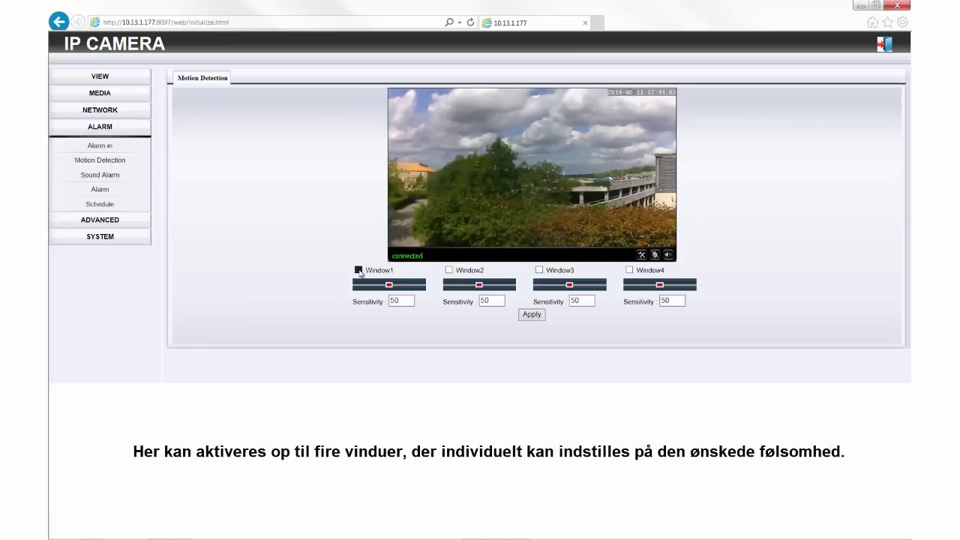
{"action": "left_click", "coordinate": [484, 272]}
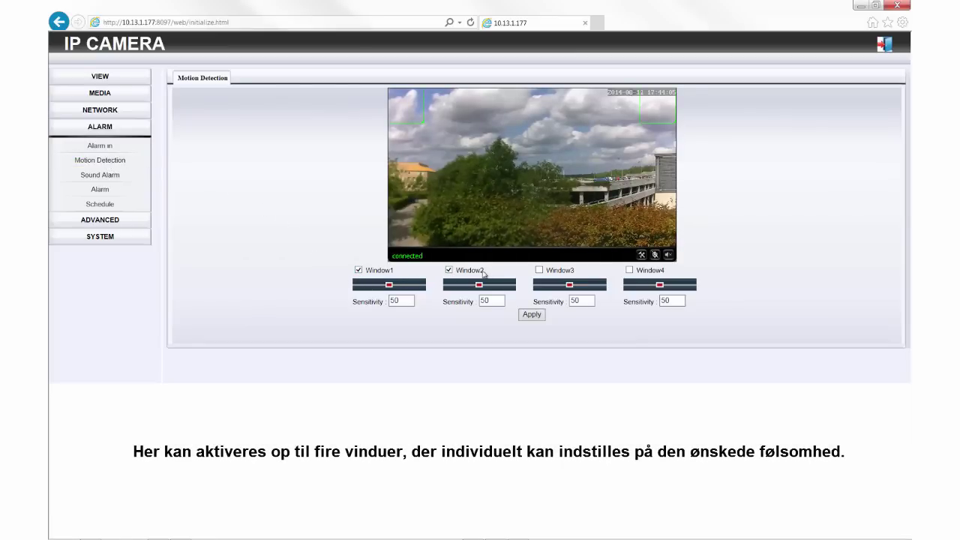
{"action": "left_click", "coordinate": [538, 271]}
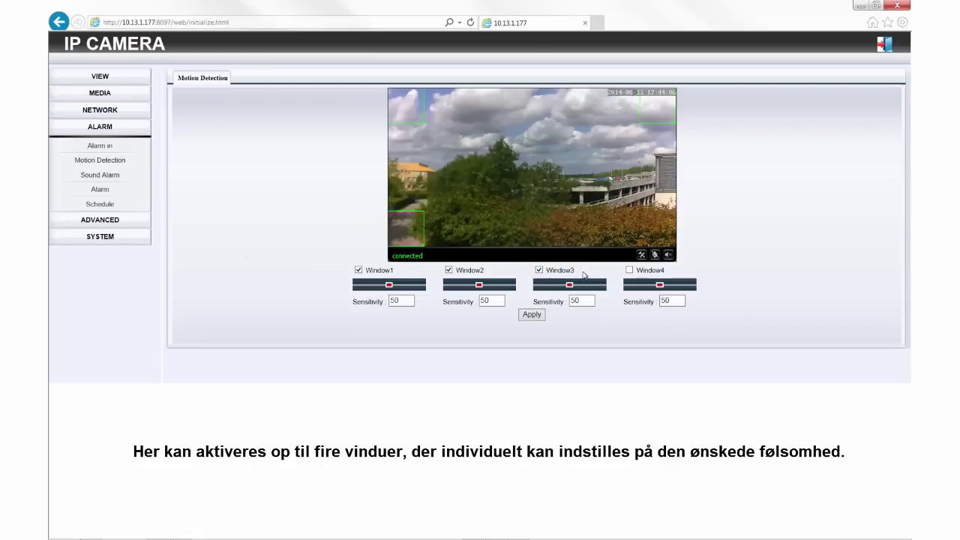
{"action": "left_click", "coordinate": [628, 271]}
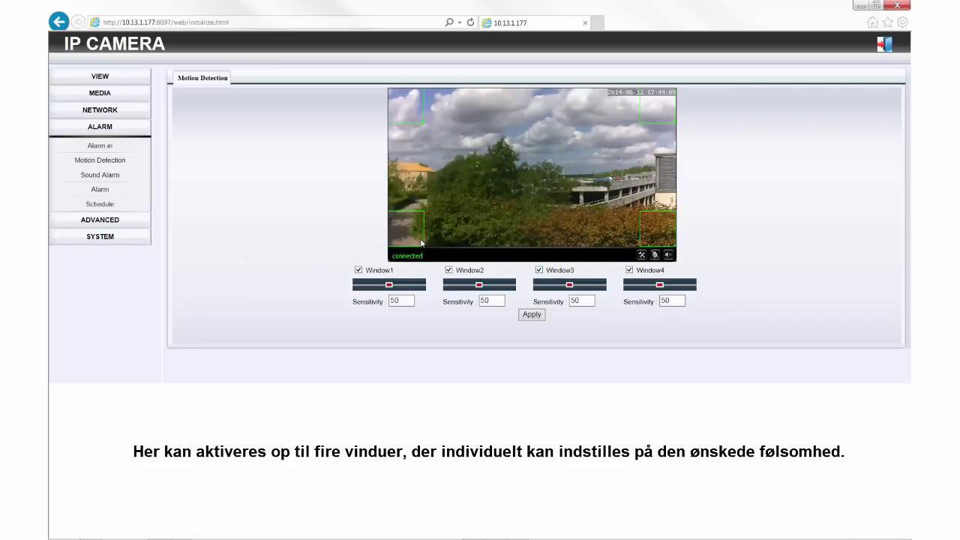
Reposition the Window3 and Window4 areas and set sensitivities to 16, 98 and 76
{"action": "left_click_drag", "start_coordinate": [421, 242], "coordinate": [549, 222]}
{"action": "left_click_drag", "start_coordinate": [667, 236], "coordinate": [655, 221]}
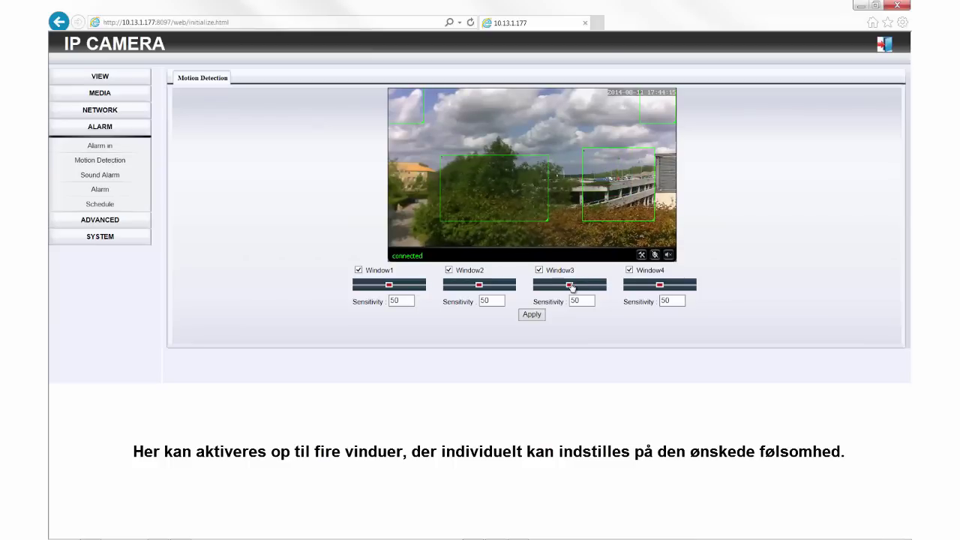
{"action": "left_click_drag", "start_coordinate": [571, 287], "coordinate": [587, 286]}
{"action": "left_click_drag", "start_coordinate": [479, 286], "coordinate": [518, 287]}
{"action": "left_click_drag", "start_coordinate": [389, 285], "coordinate": [367, 285]}
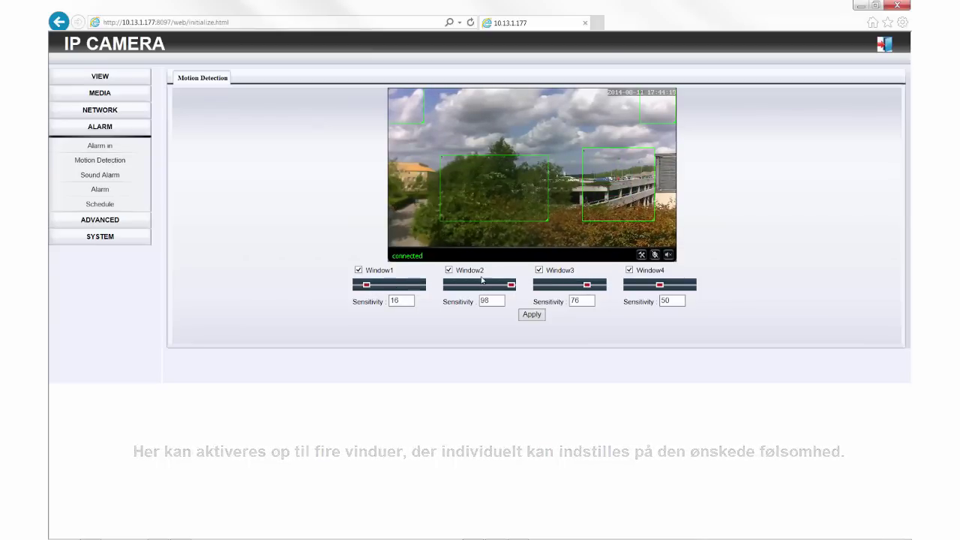
Disable Window4, apply the motion settings, and move Window1's area into the sky
{"action": "left_click", "coordinate": [630, 270]}
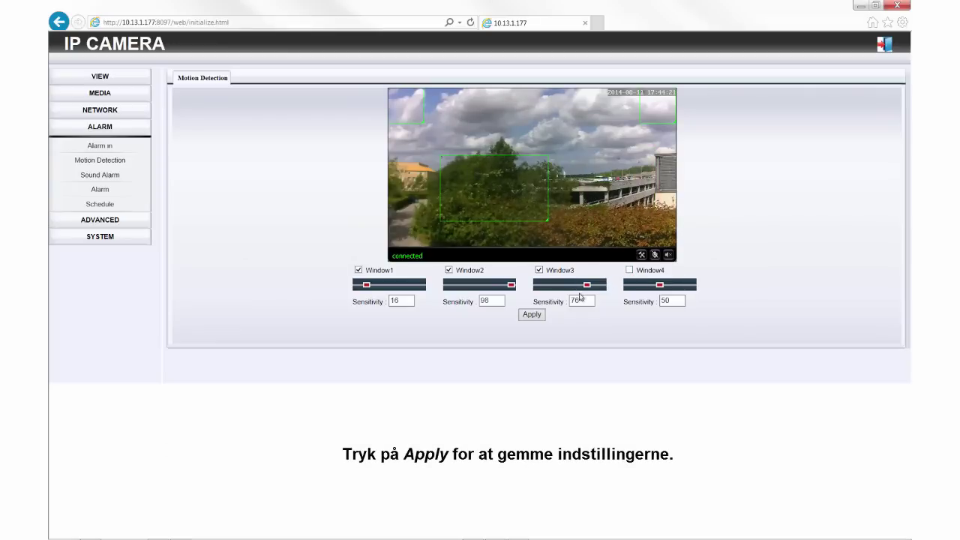
{"action": "left_click", "coordinate": [534, 315]}
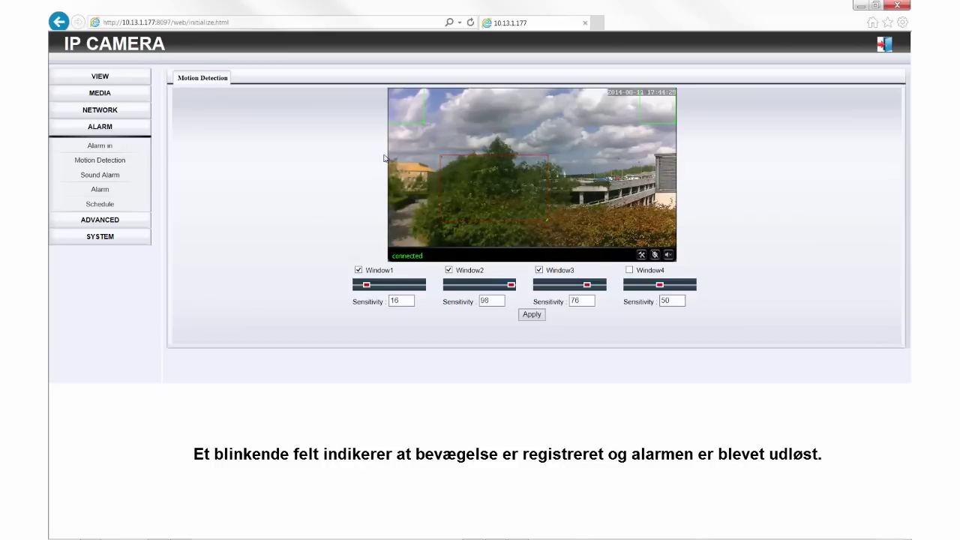
{"action": "left_click_drag", "start_coordinate": [432, 124], "coordinate": [619, 167]}
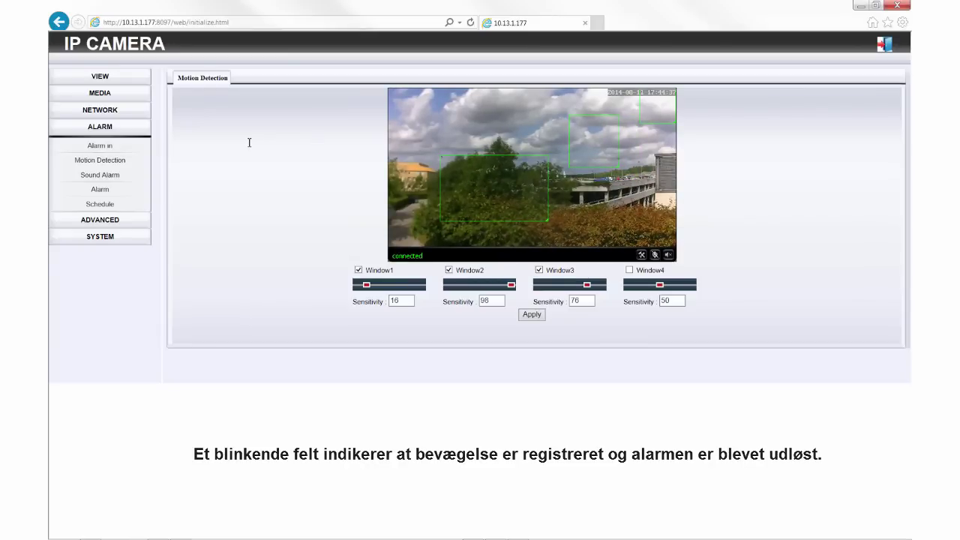
Enable E-mail Alarm as the alarm action and apply it
{"action": "left_click", "coordinate": [105, 191]}
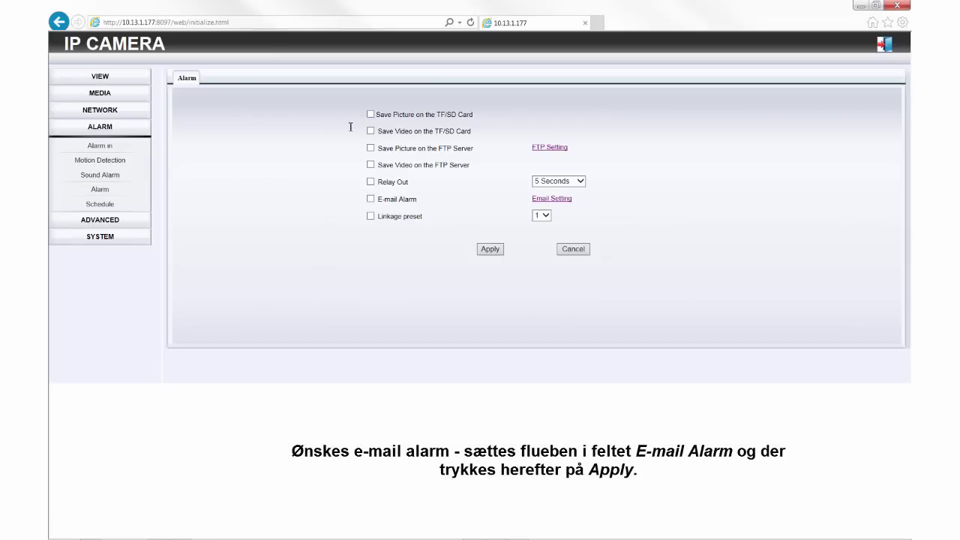
{"action": "left_click", "coordinate": [492, 249]}
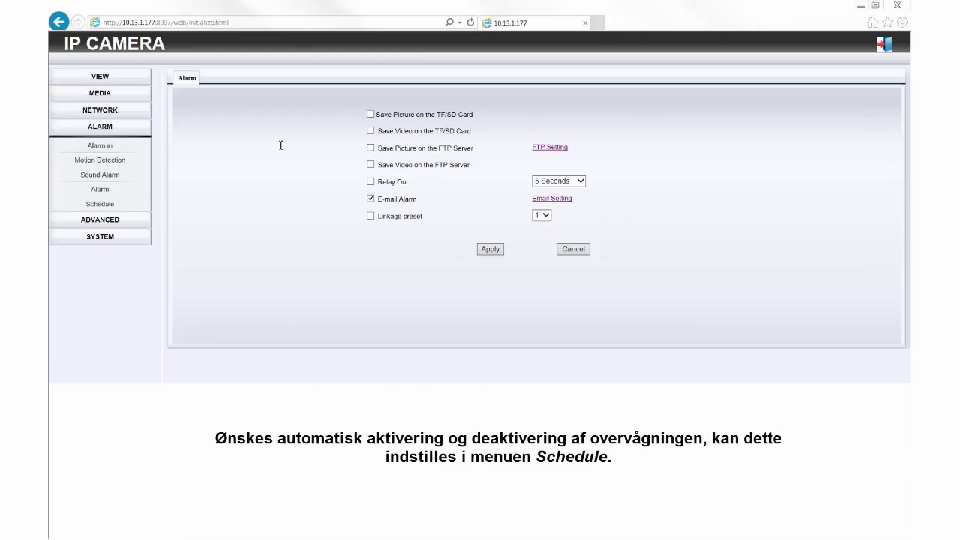
Remove three early-morning Monday hours from the weekly alarm schedule
{"action": "left_click", "coordinate": [101, 204]}
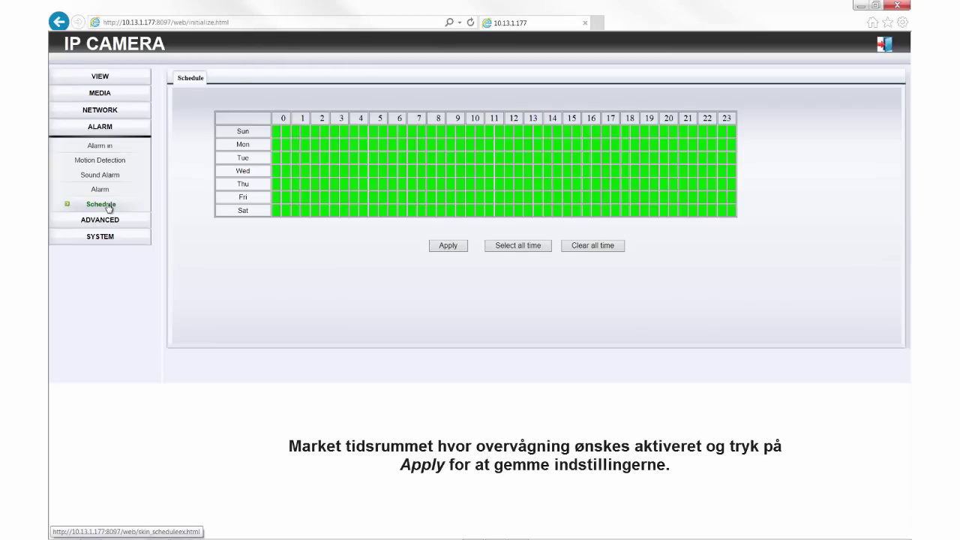
{"action": "left_click", "coordinate": [335, 143]}
{"action": "left_click", "coordinate": [344, 145]}
{"action": "left_click", "coordinate": [355, 144]}
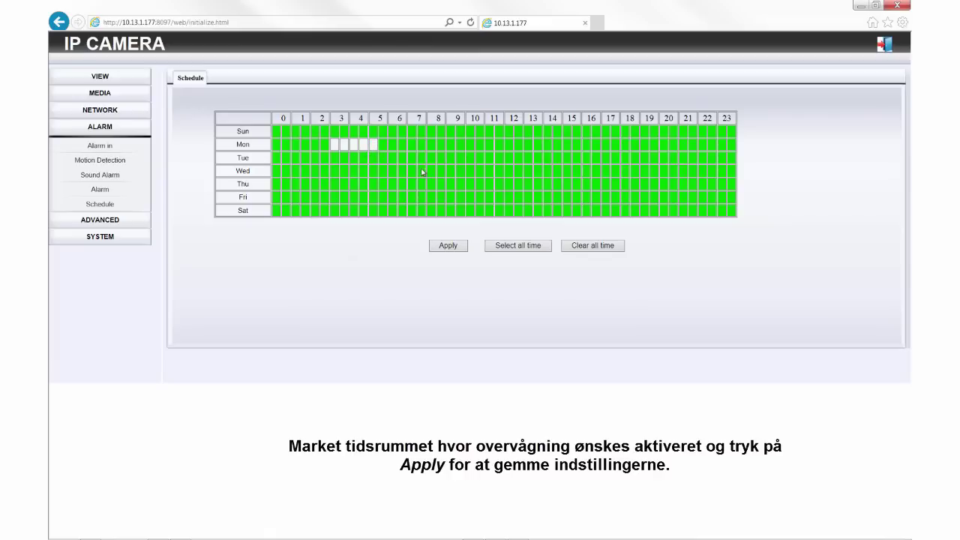
Clear the whole schedule, mark Wednesday hours 10–11 active, and apply it
{"action": "left_click", "coordinate": [598, 248]}
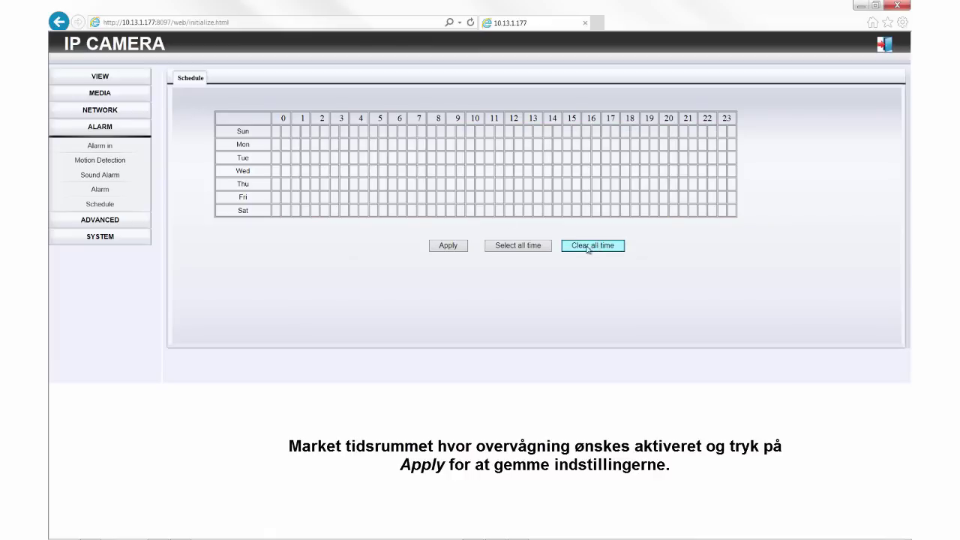
{"action": "left_click", "coordinate": [499, 172]}
{"action": "left_click_drag", "start_coordinate": [501, 174], "coordinate": [471, 181]}
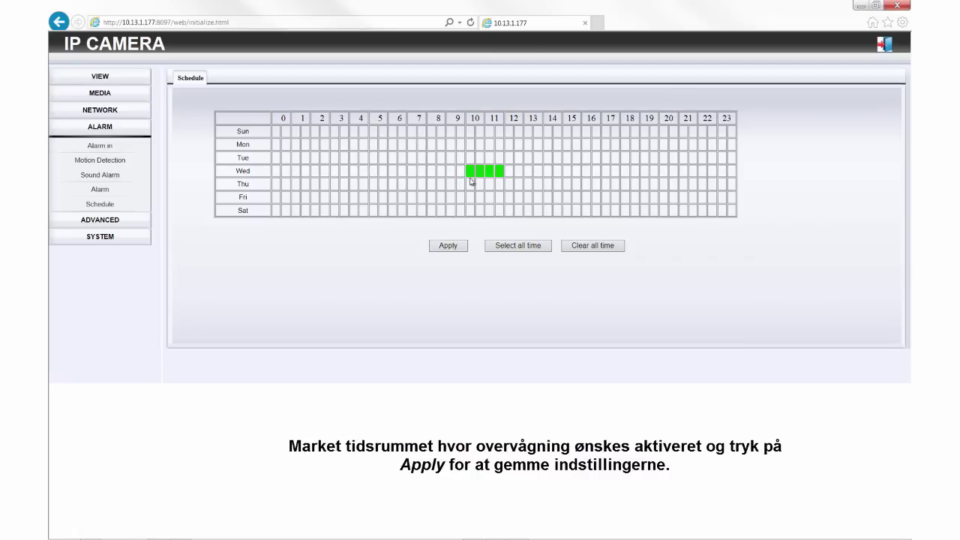
{"action": "left_click", "coordinate": [455, 247]}
Enter SMTP server asmtp.mail.dk with port 587 on the Email settings page
{"action": "left_click", "coordinate": [106, 224]}
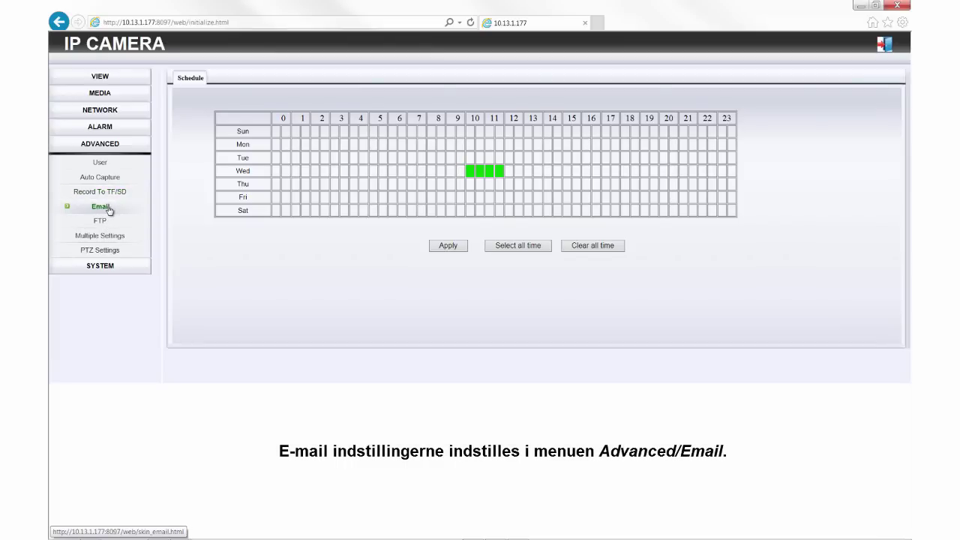
{"action": "left_click", "coordinate": [109, 210]}
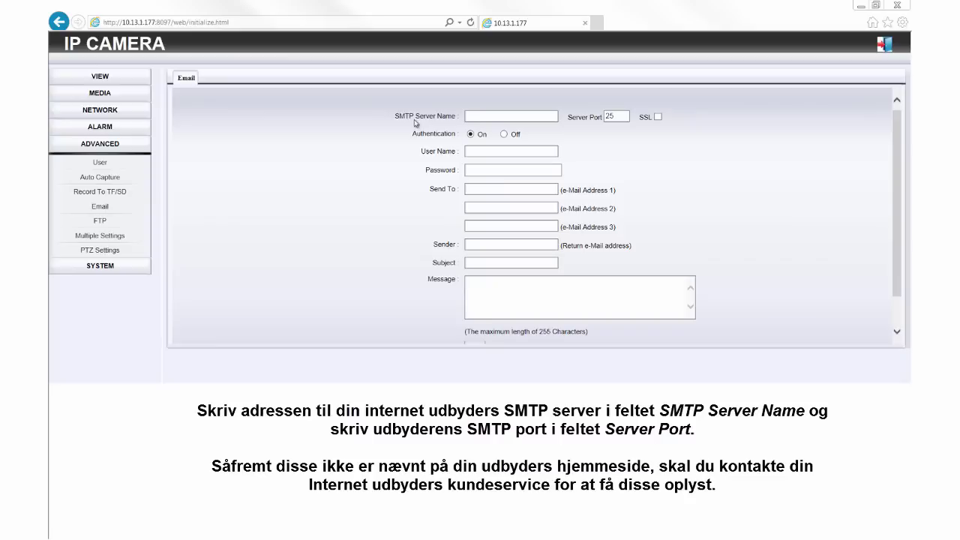
{"action": "left_click", "coordinate": [483, 118]}
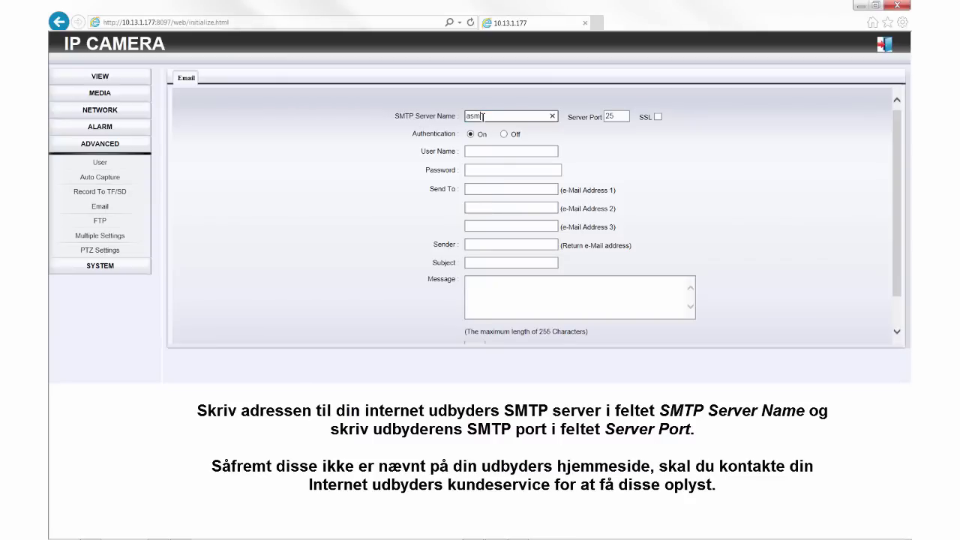
{"action": "type", "text": "asmtp.mail.dk"}
{"action": "key", "text": "Tab"}
{"action": "type", "text": "5"}
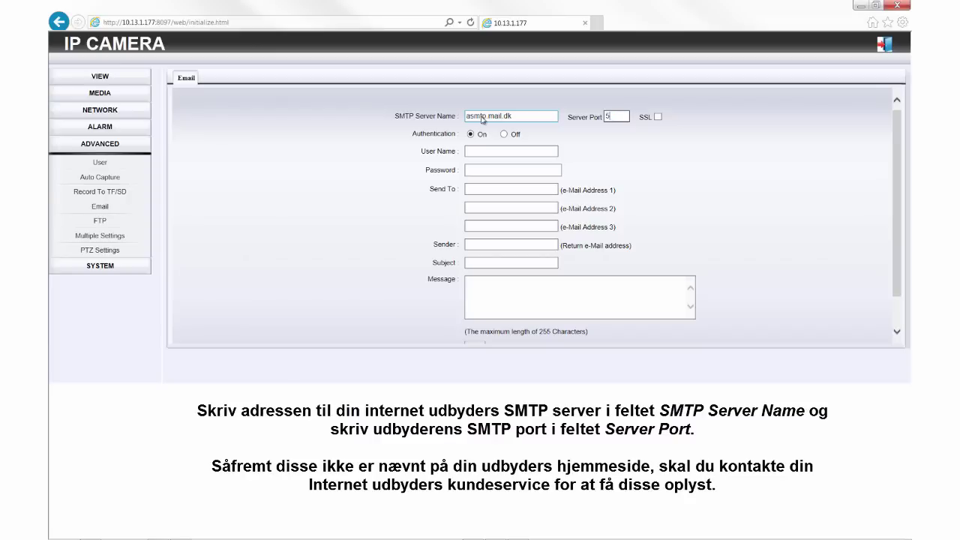
{"action": "key", "text": "Tab"}
{"action": "key", "text": "Tab"}
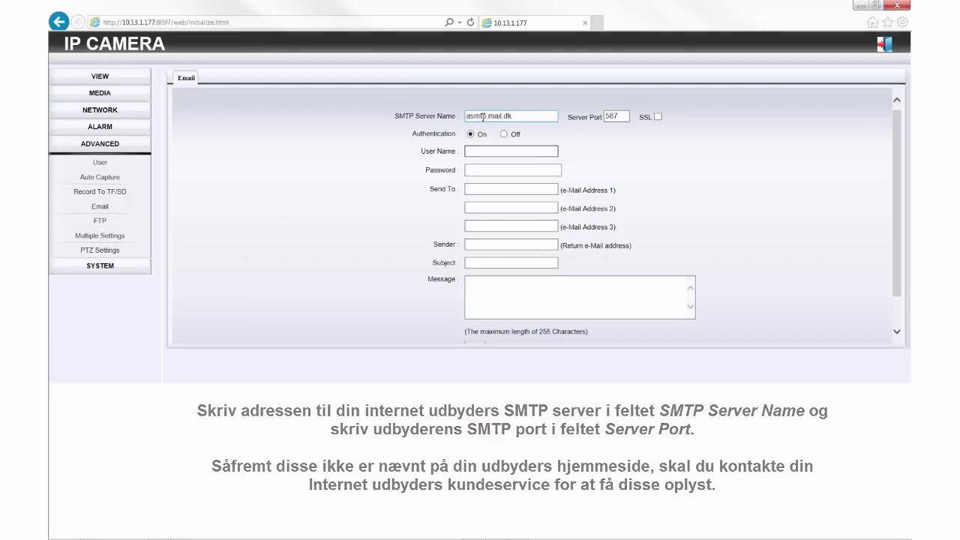
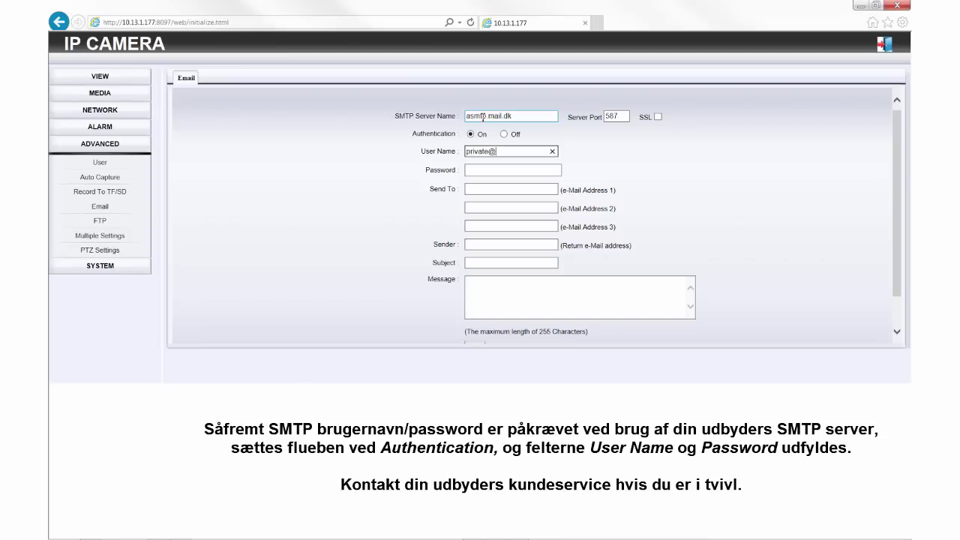
Fill in the SMTP login user name, password, recipient address and sender address
{"action": "key", "text": "Tab"}
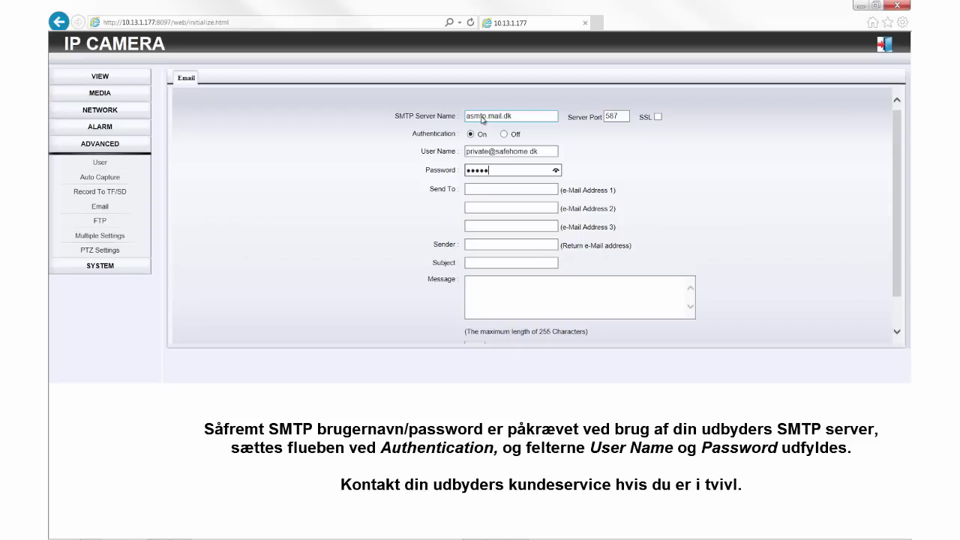
{"action": "type", "text": "••"}
{"action": "key", "text": "Tab"}
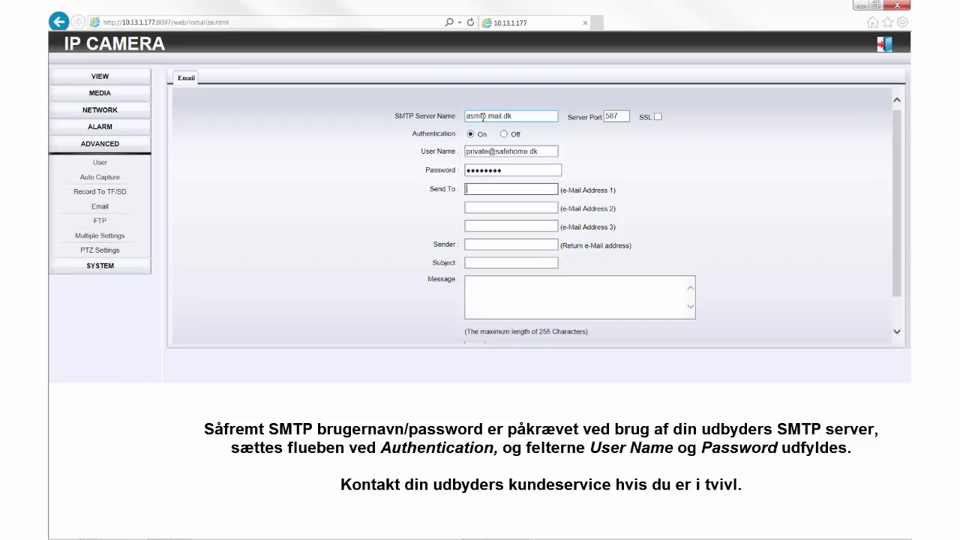
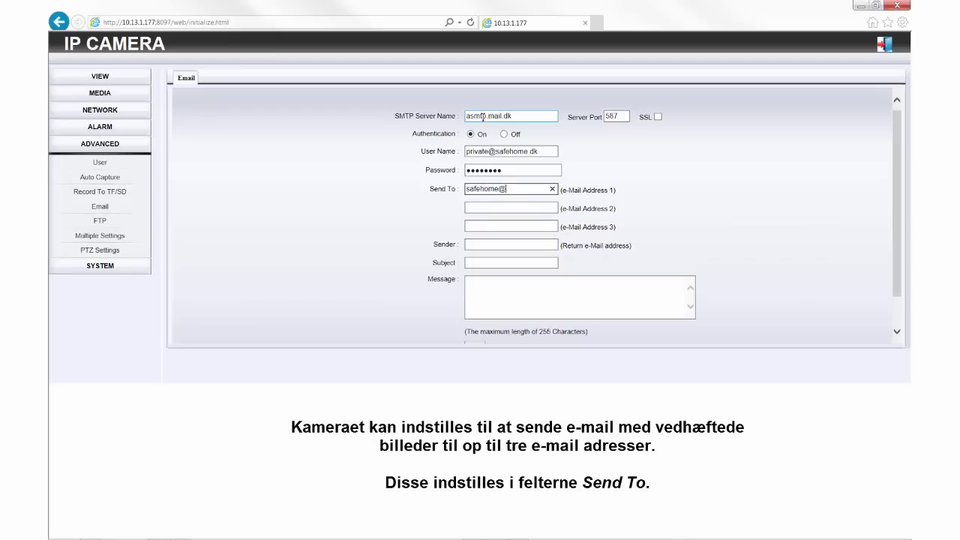
{"action": "key", "text": "Tab"}
{"action": "key", "text": "Tab"}
{"action": "key", "text": "Tab"}
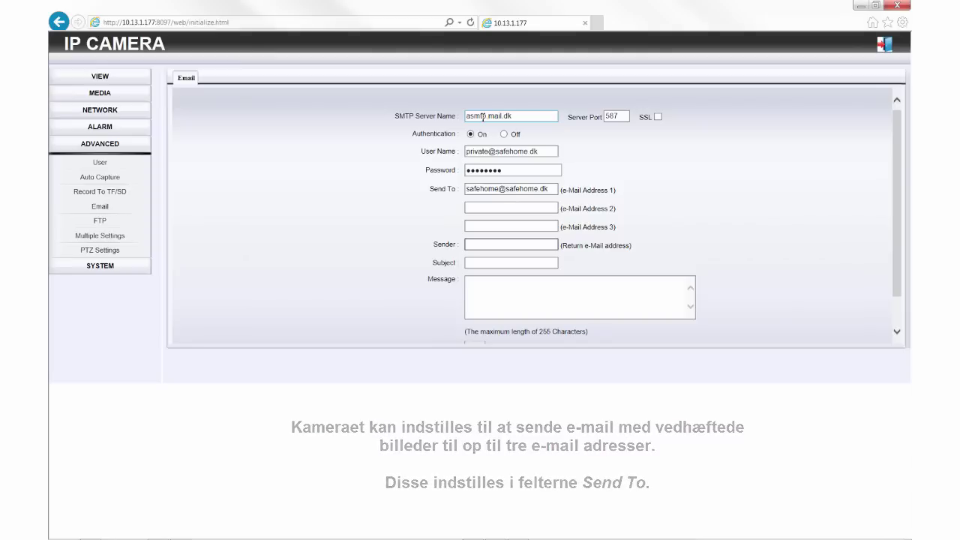
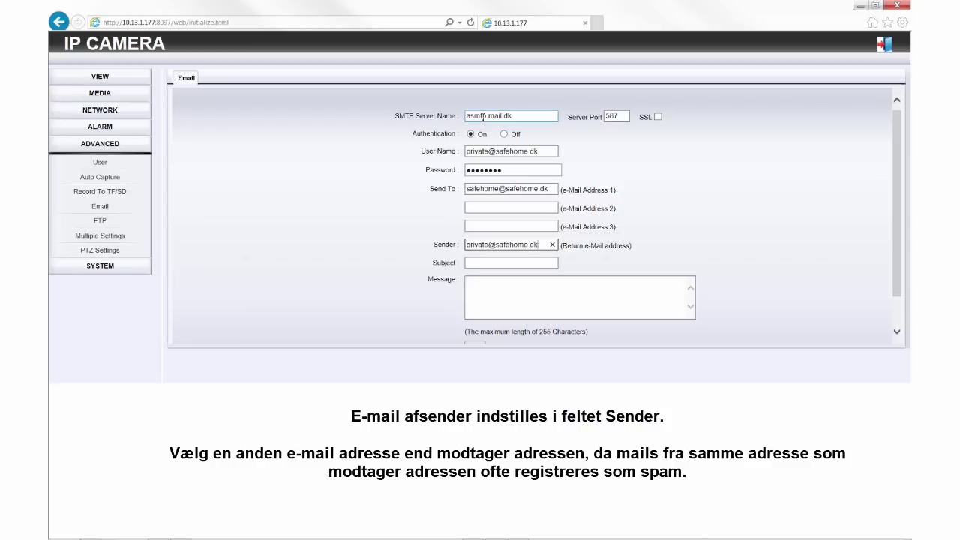
Set the subject 'Motion detected' and the indoor-surveillance motion alert message
{"action": "key", "text": "Tab"}
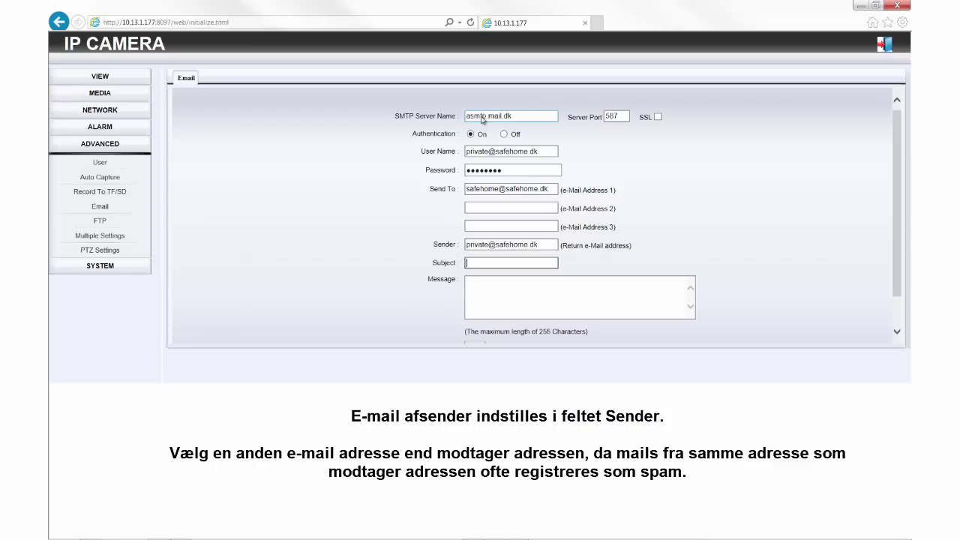
{"action": "type", "text": "Motion "}
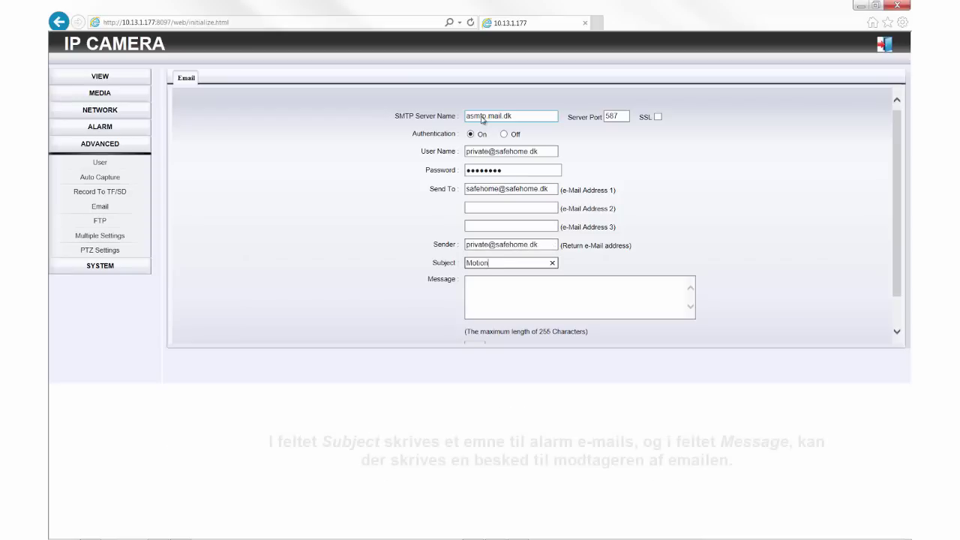
{"action": "type", "text": "detected"}
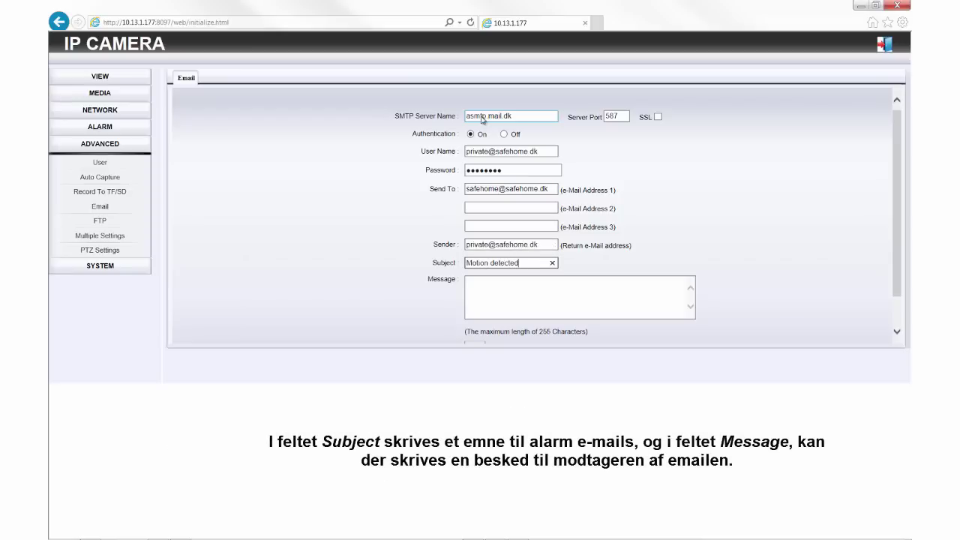
{"action": "key", "text": "Tab"}
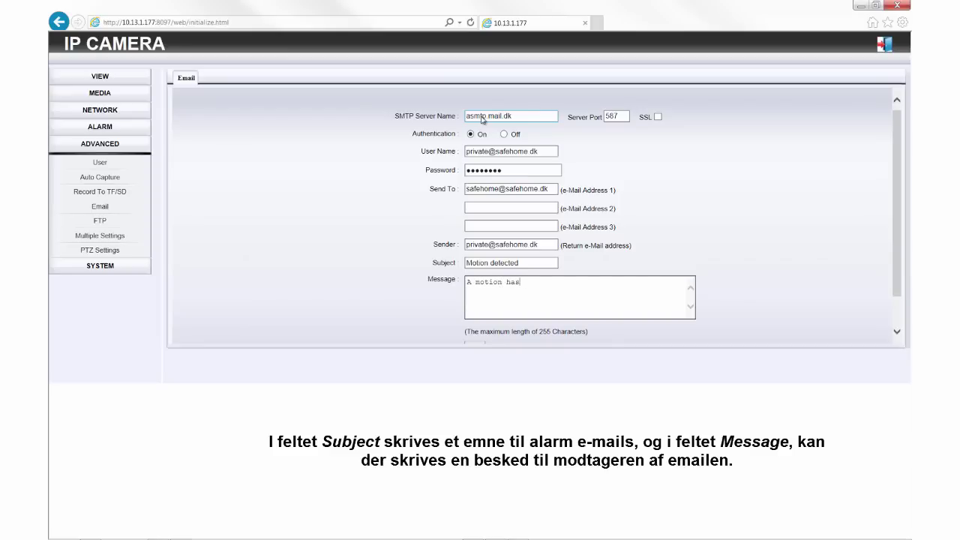
{"action": "type", "text": "A motion has been detected on your indoor survei"}
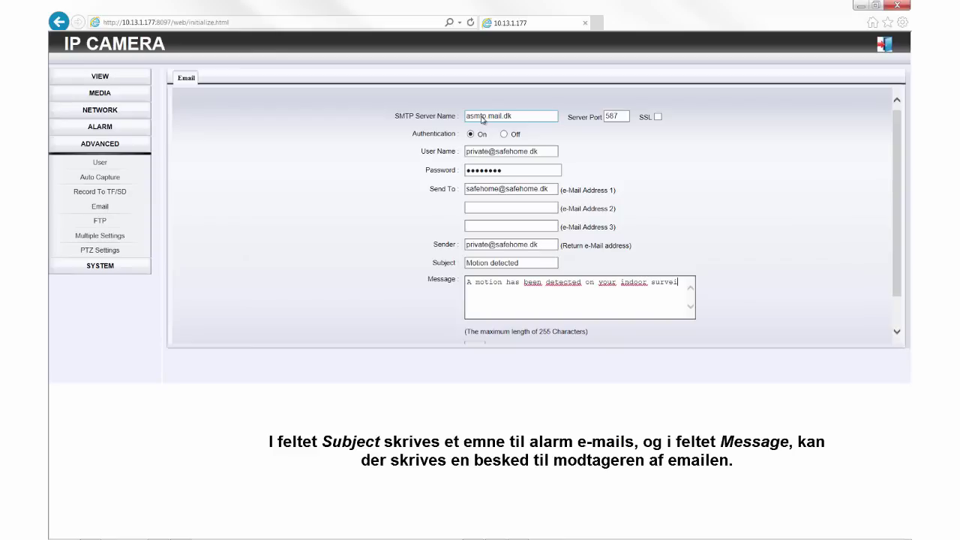
{"action": "type", "text": "llance camera"}
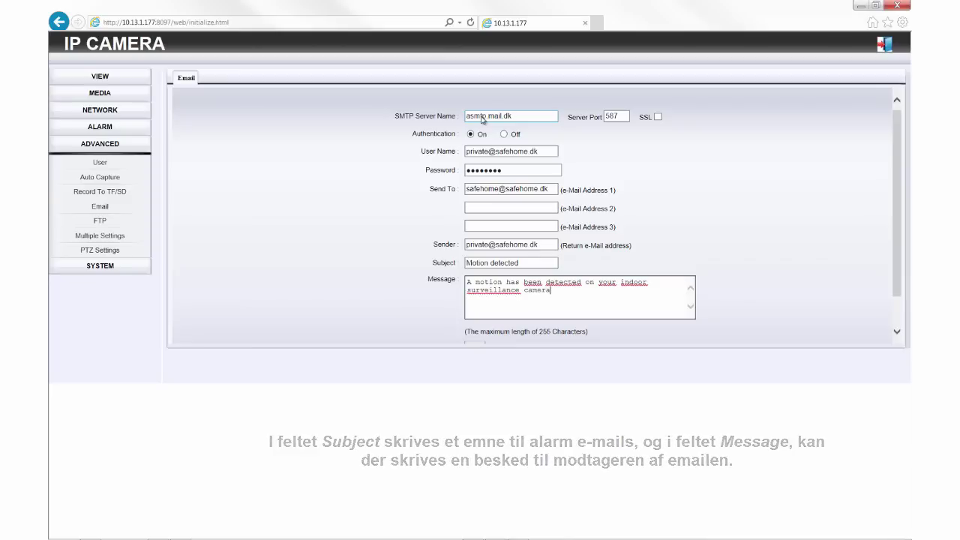
Apply the e-mail settings and run the Test Email settings check
{"action": "scroll", "coordinate": [439, 158], "scroll_direction": "down", "scroll_amount": 1}
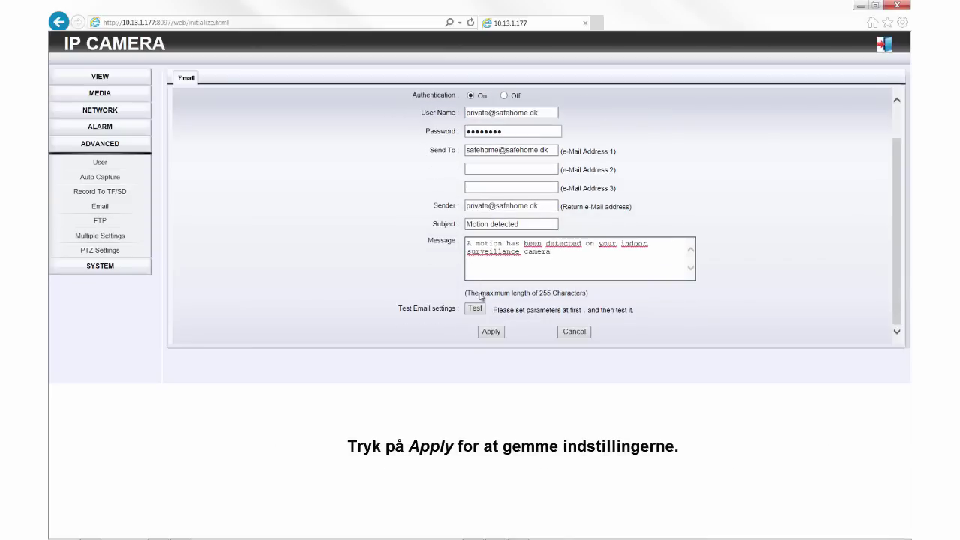
{"action": "left_click", "coordinate": [492, 331]}
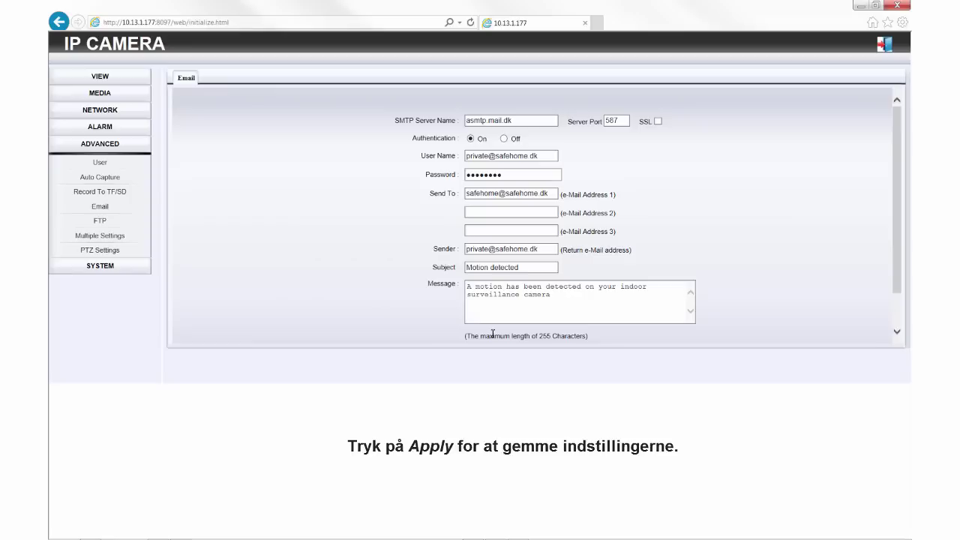
{"action": "scroll", "coordinate": [484, 322], "scroll_direction": "down", "scroll_amount": 2}
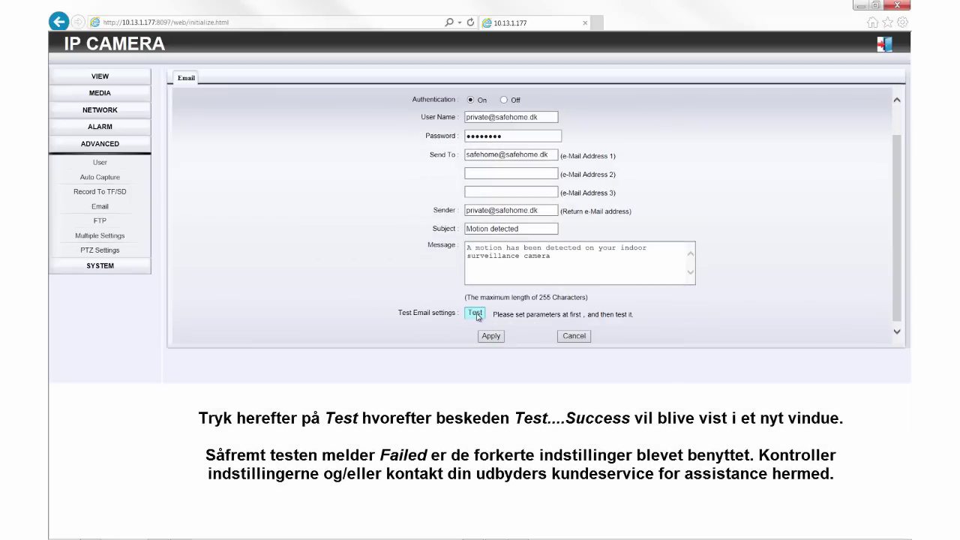
{"action": "left_click", "coordinate": [474, 315]}
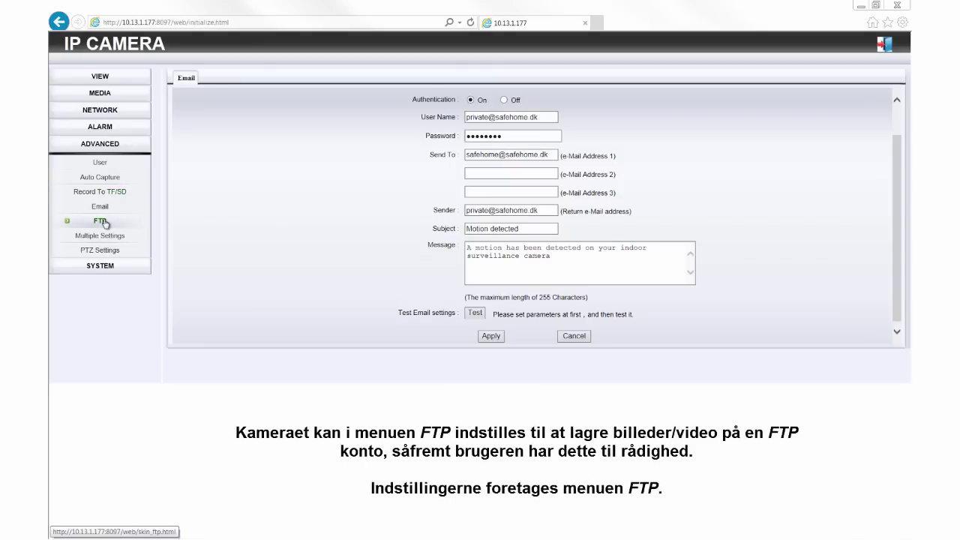
Apply Save Picture on the FTP Server as the alarm action, then go to FTP settings
{"action": "left_click", "coordinate": [99, 129]}
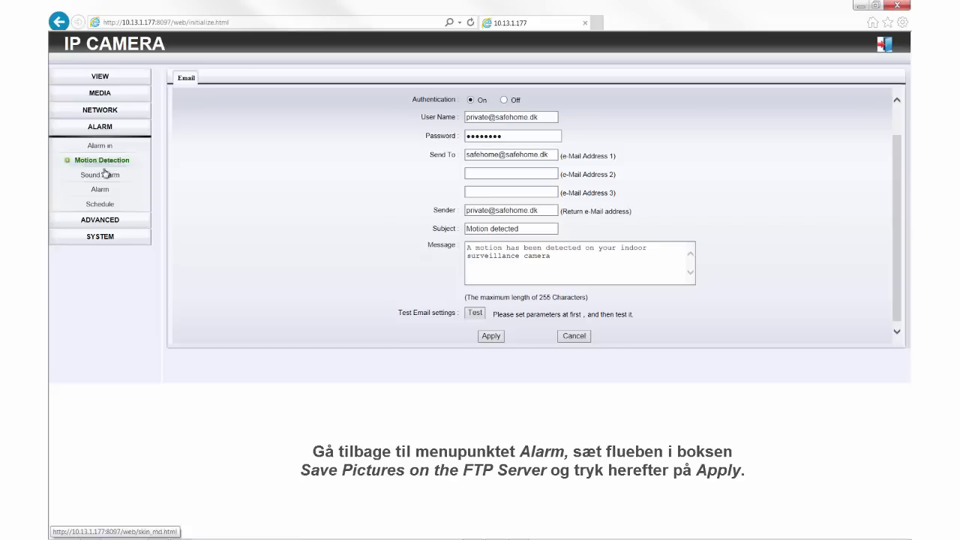
{"action": "left_click", "coordinate": [103, 192]}
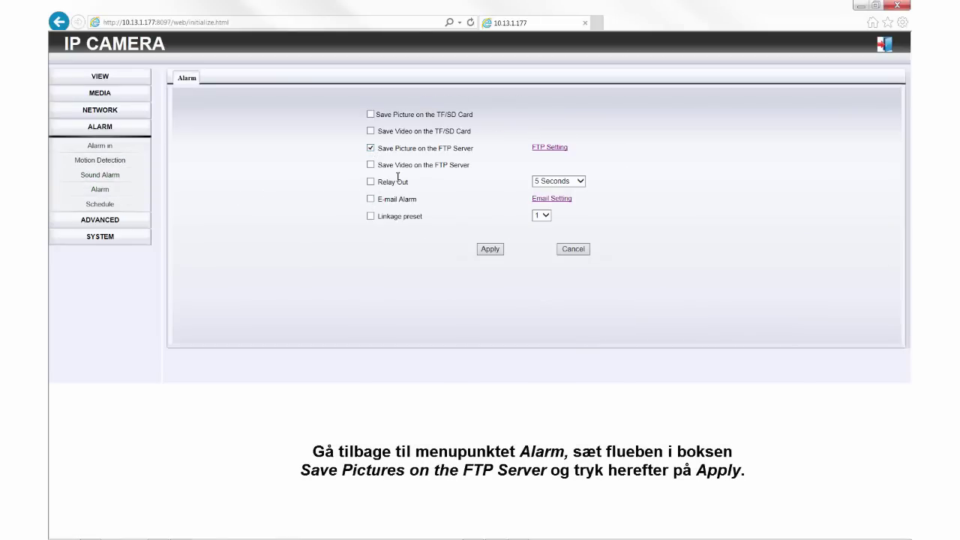
{"action": "left_click", "coordinate": [493, 249]}
{"action": "left_click", "coordinate": [111, 222]}
{"action": "left_click", "coordinate": [100, 222]}
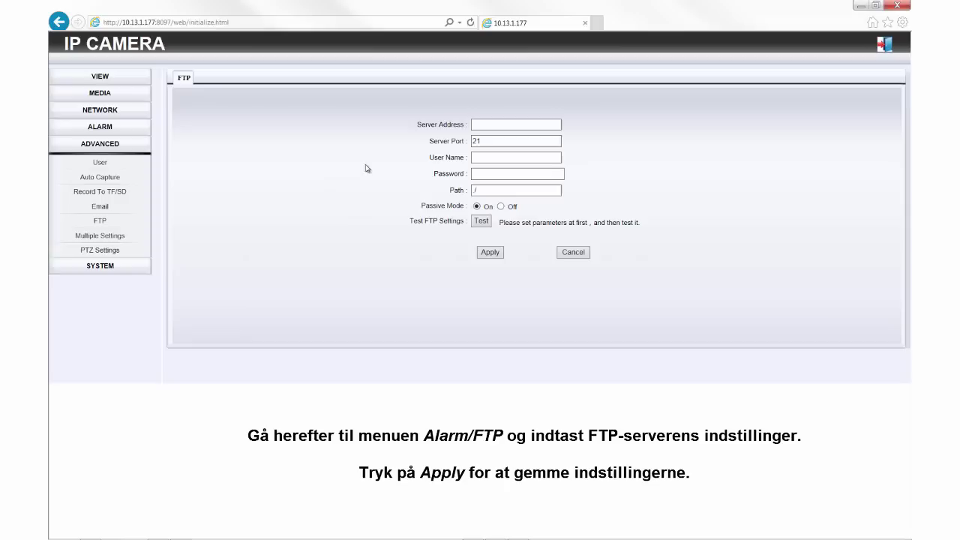
Enter FTP server ftp.safehome.dk, the account user name and password, path /surveillance, and apply
{"action": "left_click", "coordinate": [484, 127]}
{"action": "type", "text": "ftp.safehome."}
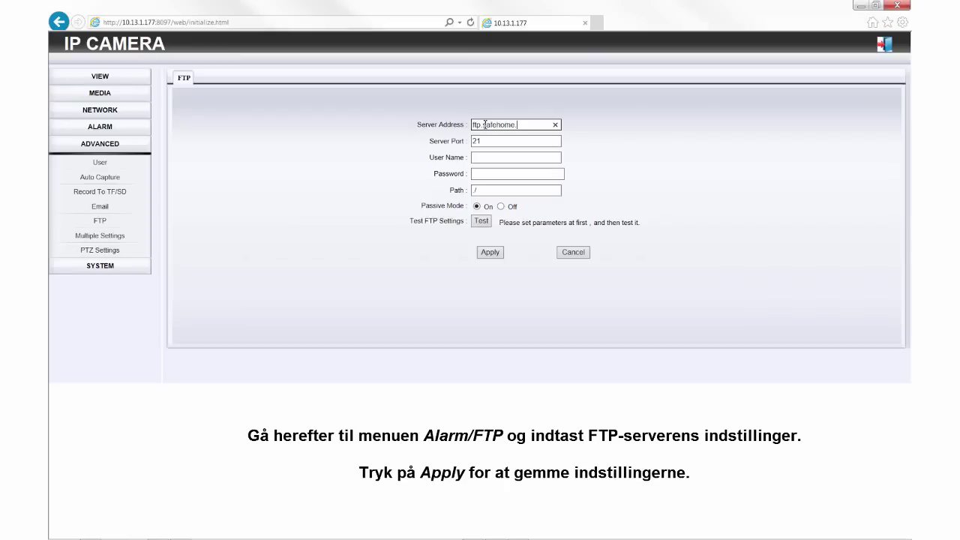
{"action": "key", "text": "Tab"}
{"action": "key", "text": "Tab"}
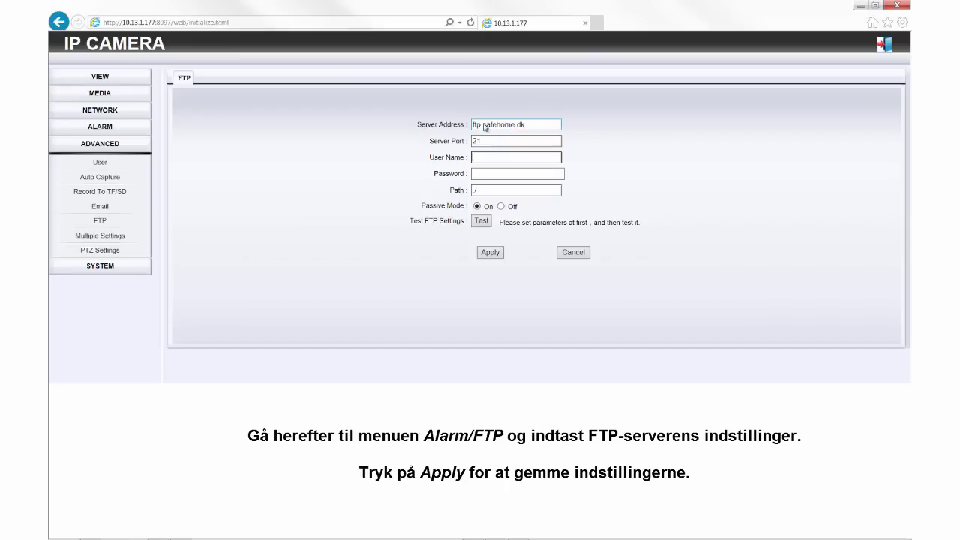
{"action": "type", "text": "safehome"}
{"action": "key", "text": "Tab"}
{"action": "type", "text": "s"}
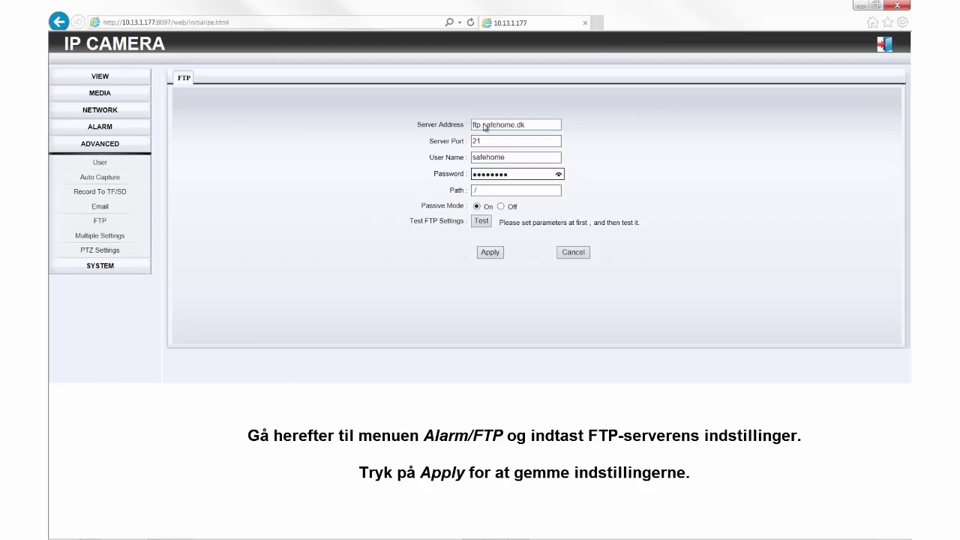
{"action": "key", "text": "Tab"}
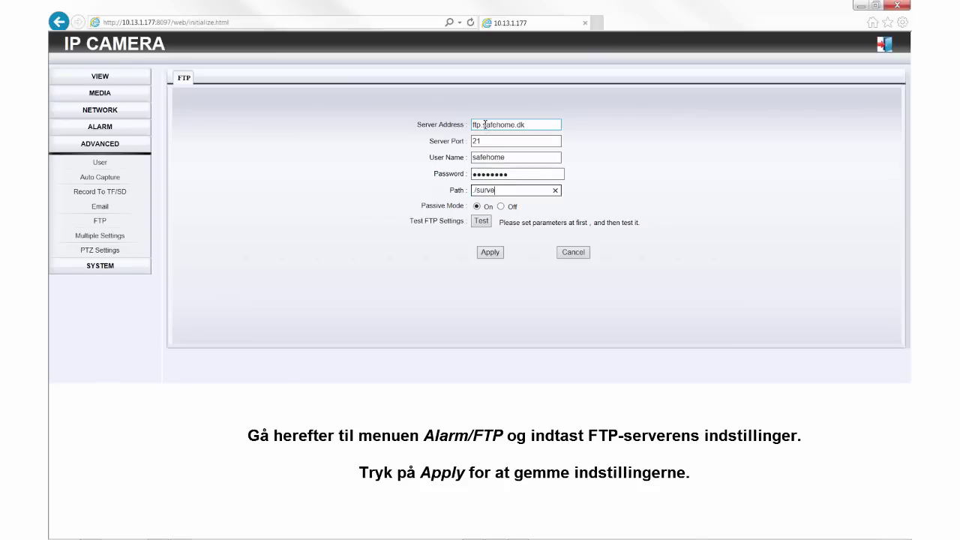
{"action": "type", "text": "/surveillance"}
{"action": "left_click", "coordinate": [490, 252]}
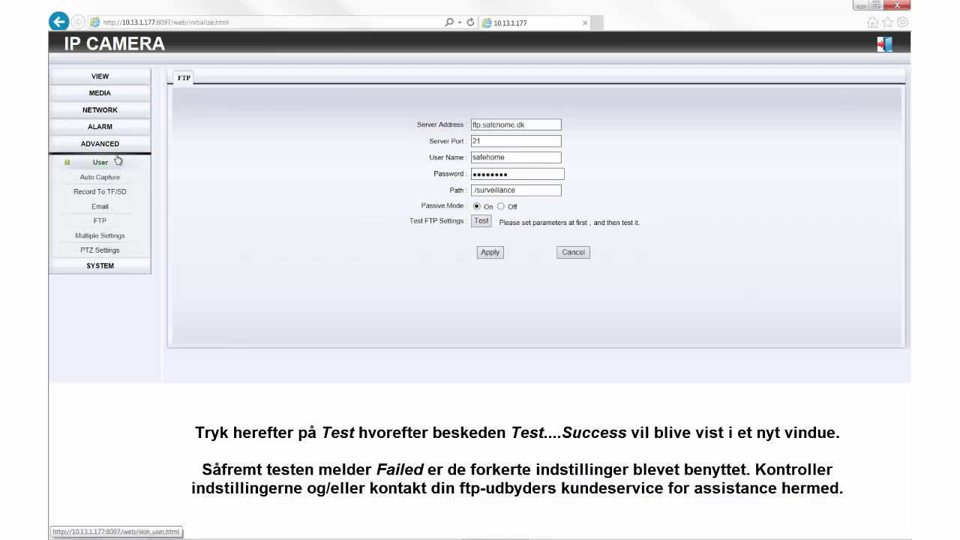
Tick Save Picture on the TF/SD Card in the alarm actions, then go to Record To TF/SD
{"action": "left_click", "coordinate": [106, 129]}
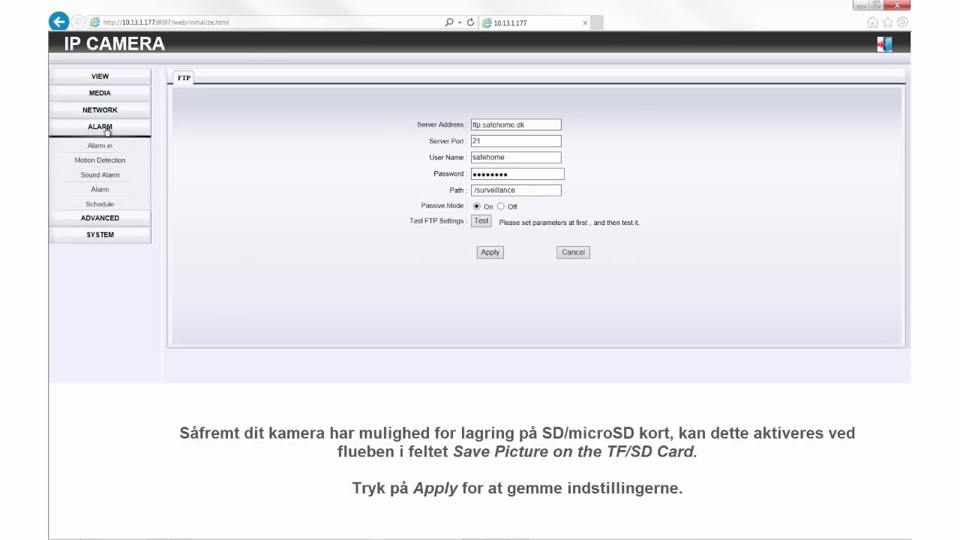
{"action": "left_click", "coordinate": [105, 191]}
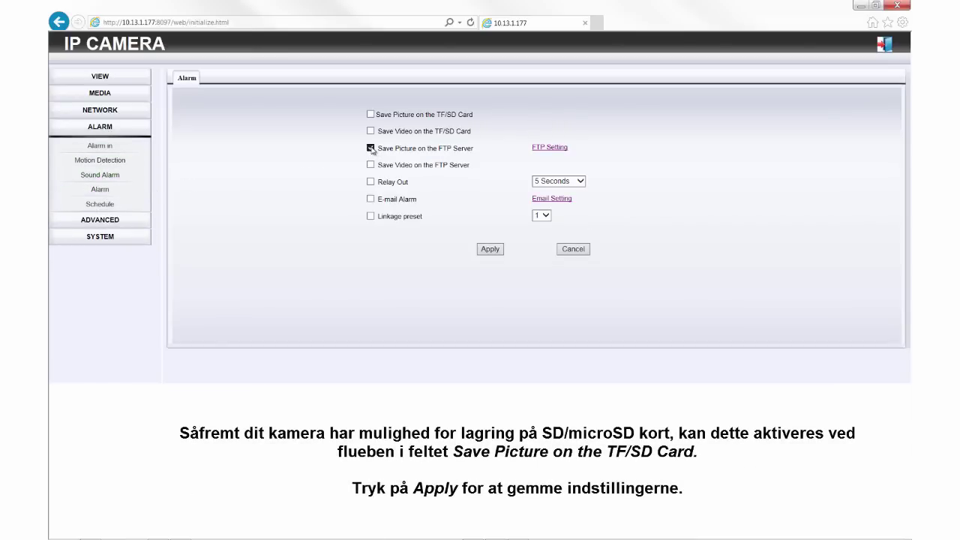
{"action": "left_click", "coordinate": [371, 115]}
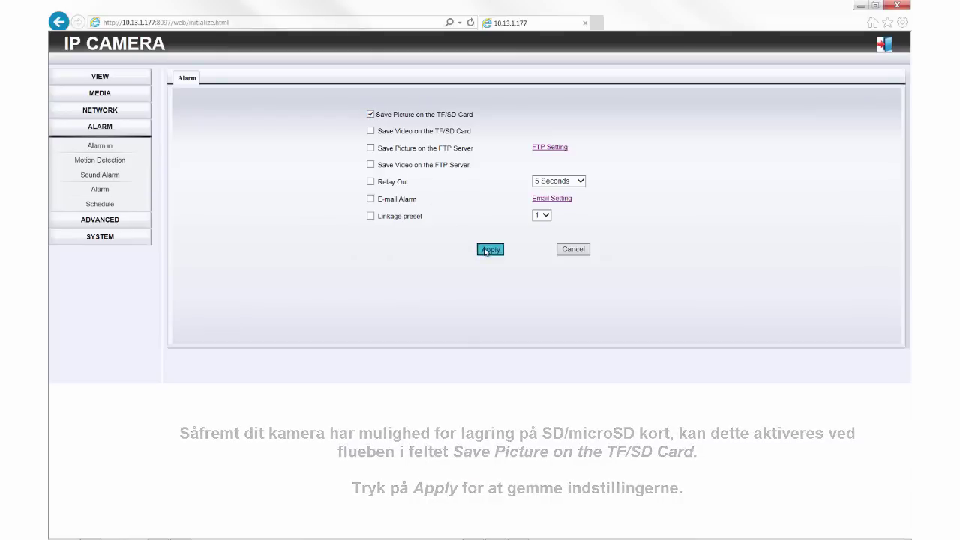
{"action": "left_click", "coordinate": [105, 219]}
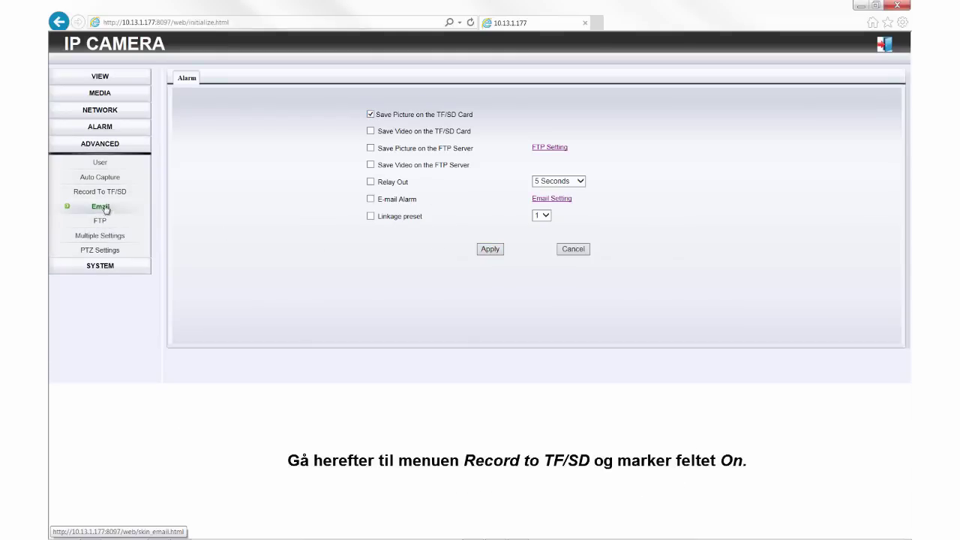
{"action": "left_click", "coordinate": [107, 194]}
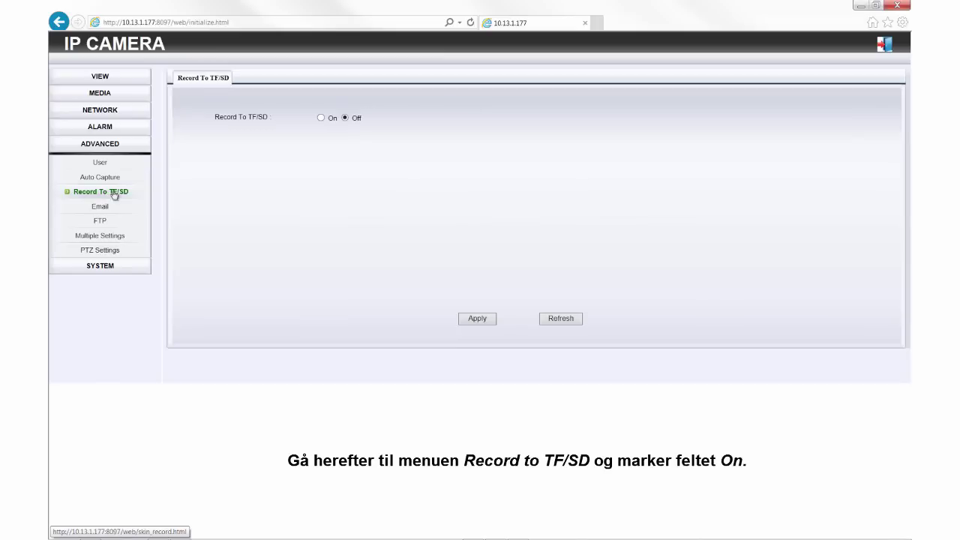
Switch SD card recording On, keeping 600-second file duration and First stream
{"action": "left_click", "coordinate": [322, 119]}
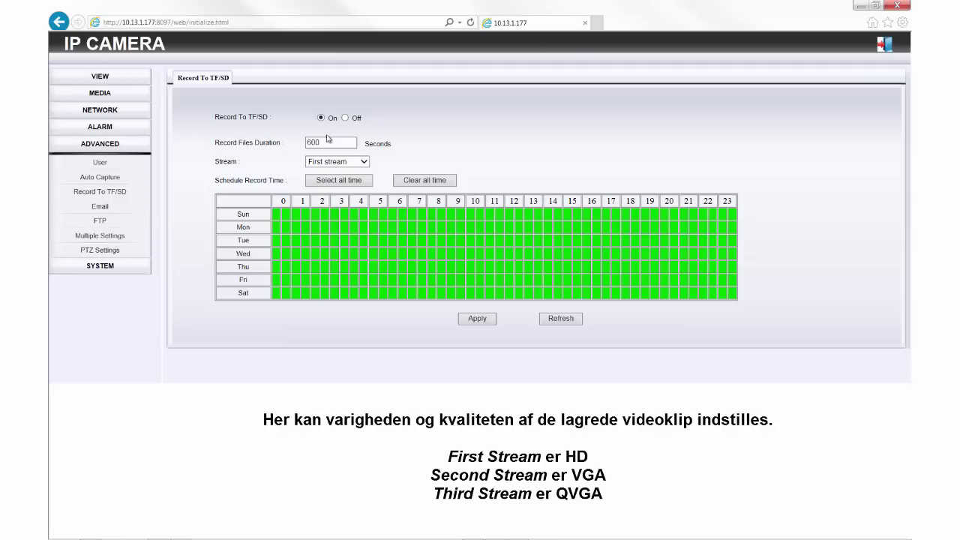
{"action": "left_click_drag", "start_coordinate": [333, 143], "coordinate": [298, 146]}
{"action": "left_click", "coordinate": [340, 145]}
{"action": "left_click", "coordinate": [365, 163]}
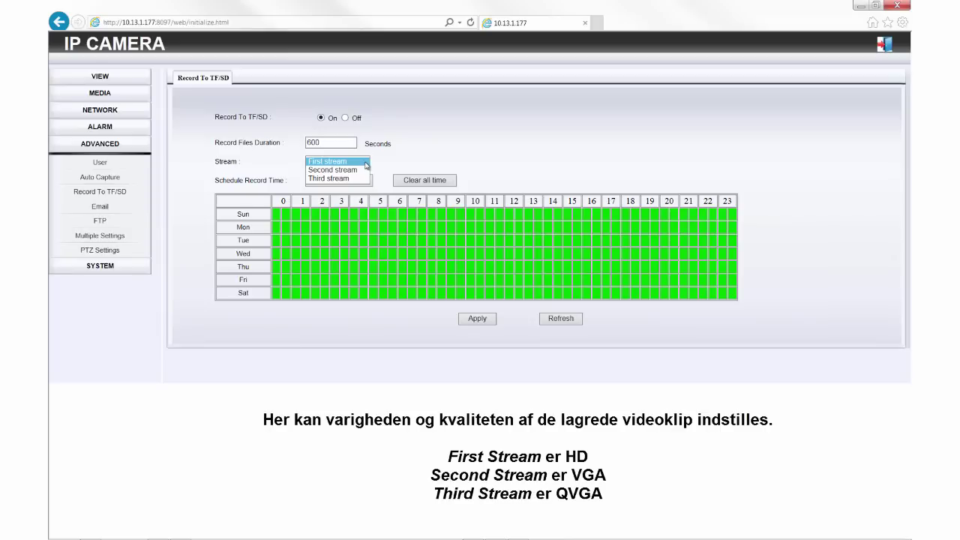
{"action": "left_click", "coordinate": [366, 163]}
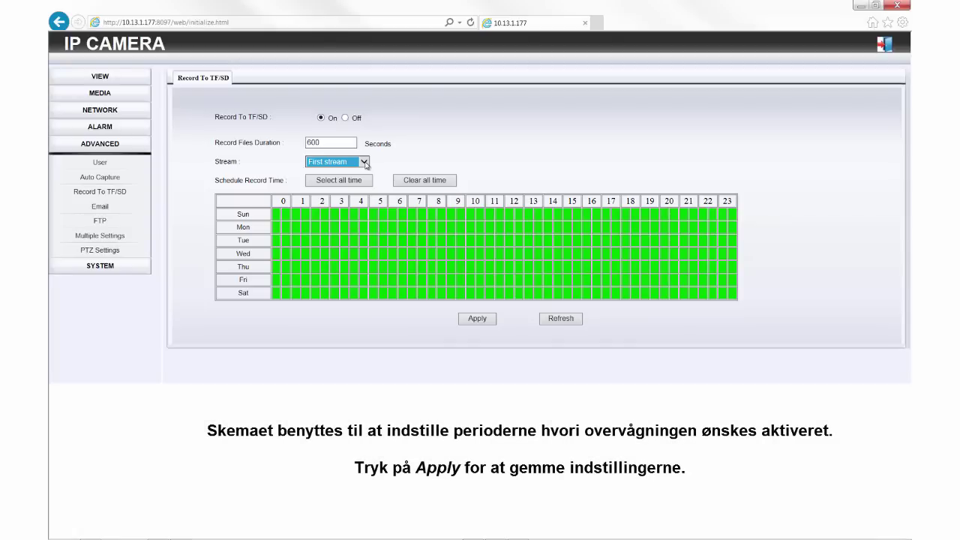
Reset the schedule to cover every hour of every day and apply the settings
{"action": "left_click", "coordinate": [439, 182]}
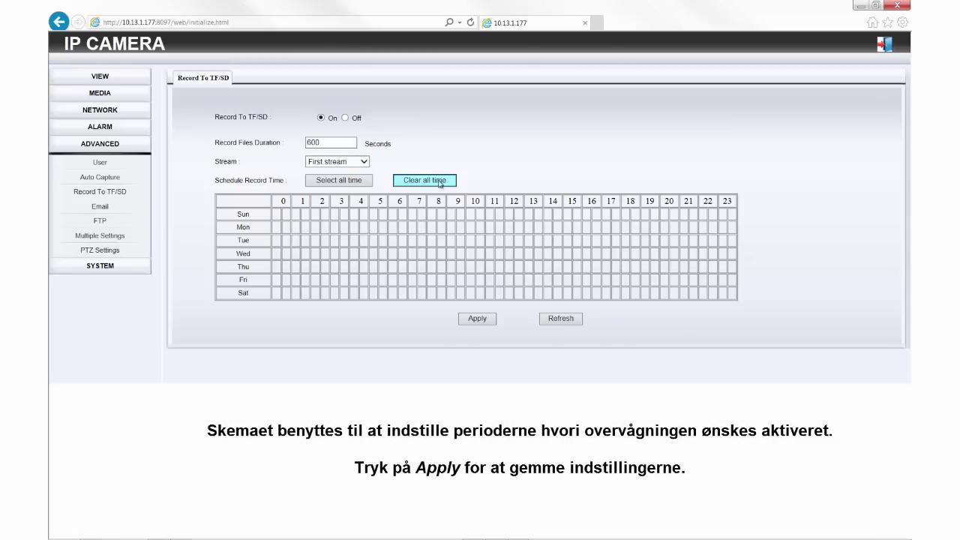
{"action": "left_click", "coordinate": [349, 184]}
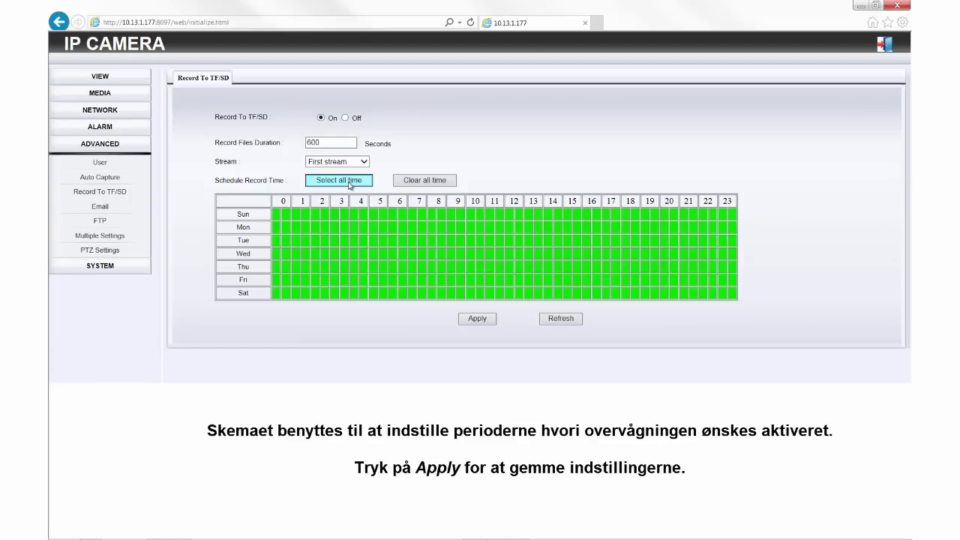
{"action": "left_click", "coordinate": [486, 323]}
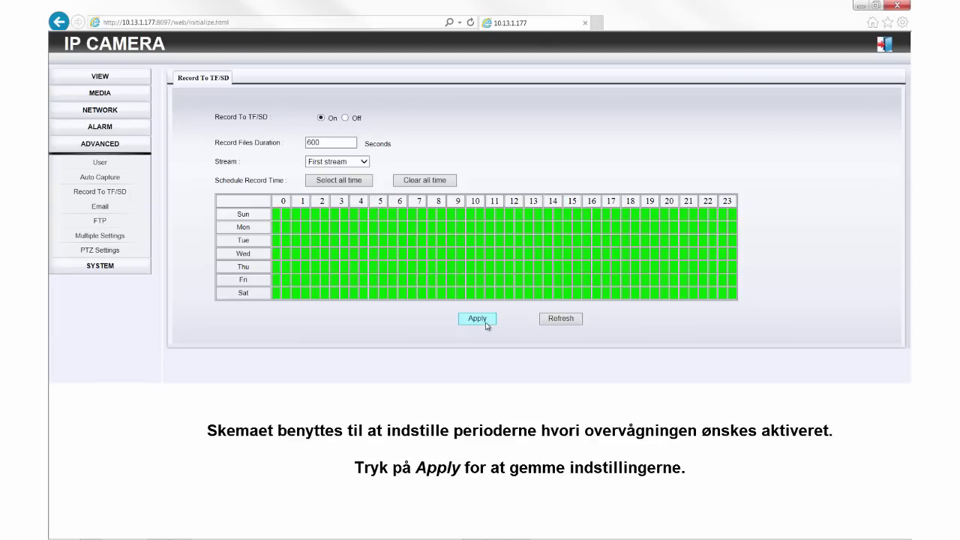